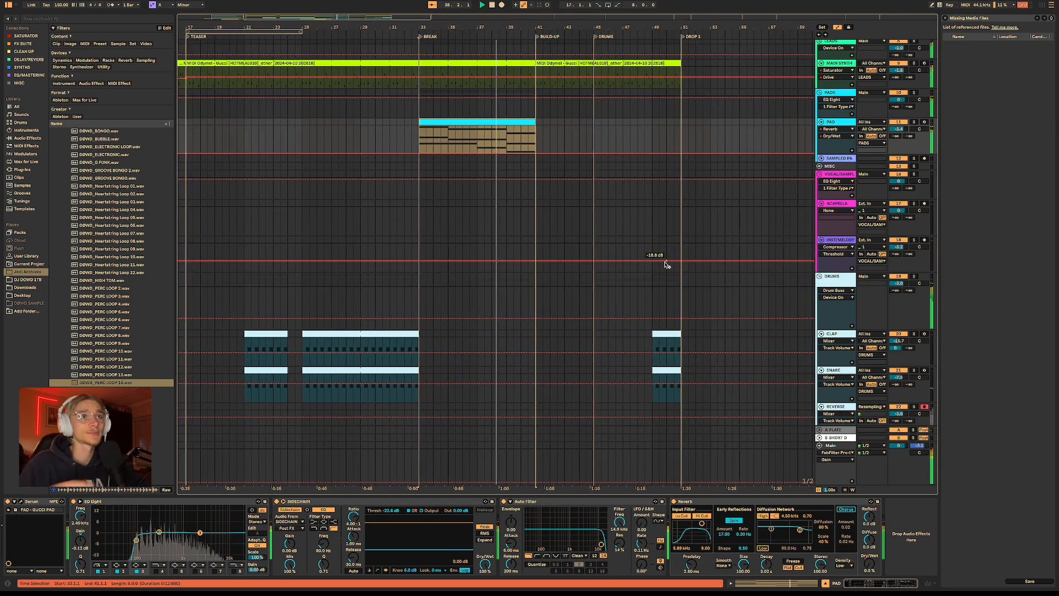
# Play the arrangement from the break to the first drop and examine the synth, pad and drum tracks.
pyautogui.scroll(3, 538, 190)
pyautogui.hscroll(2, 538, 191)
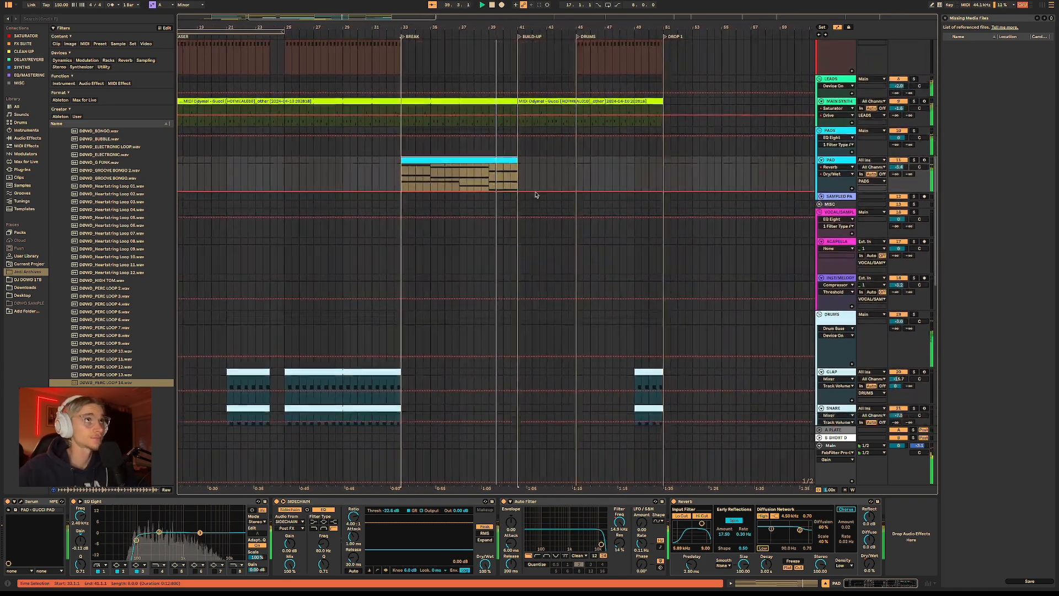
pyautogui.scroll(-3, 535, 193)
pyautogui.scroll(3, 533, 191)
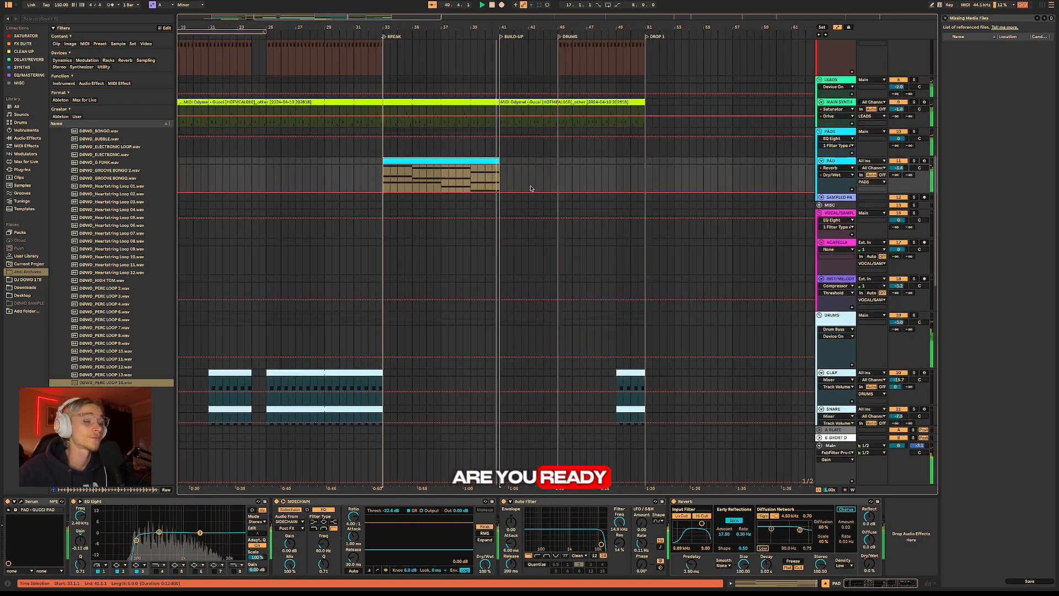
pyautogui.scroll(3, 533, 196)
pyautogui.scroll(-2, 552, 212)
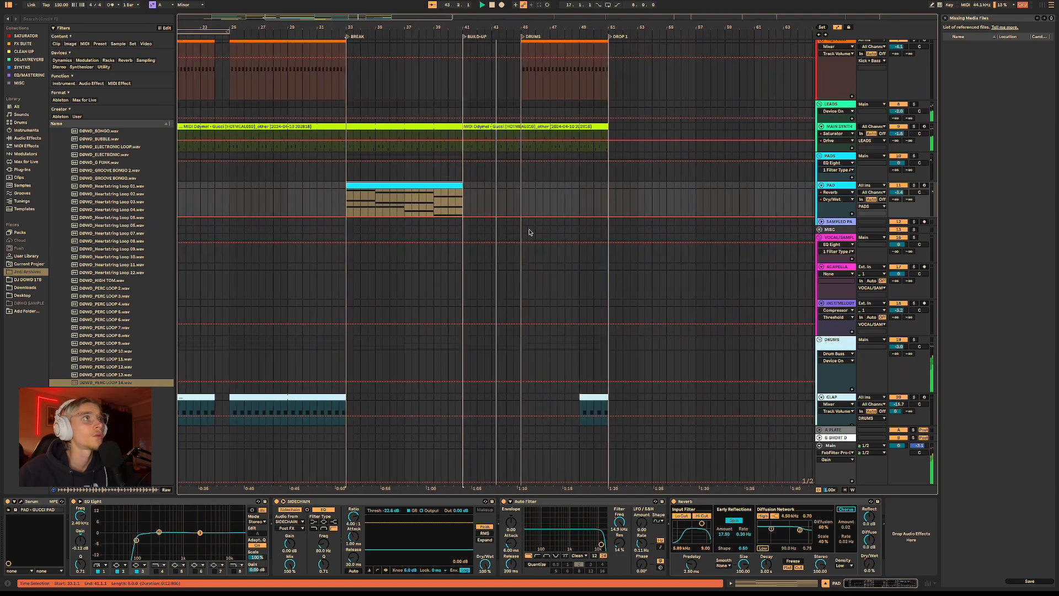
pyautogui.scroll(-2, 552, 260)
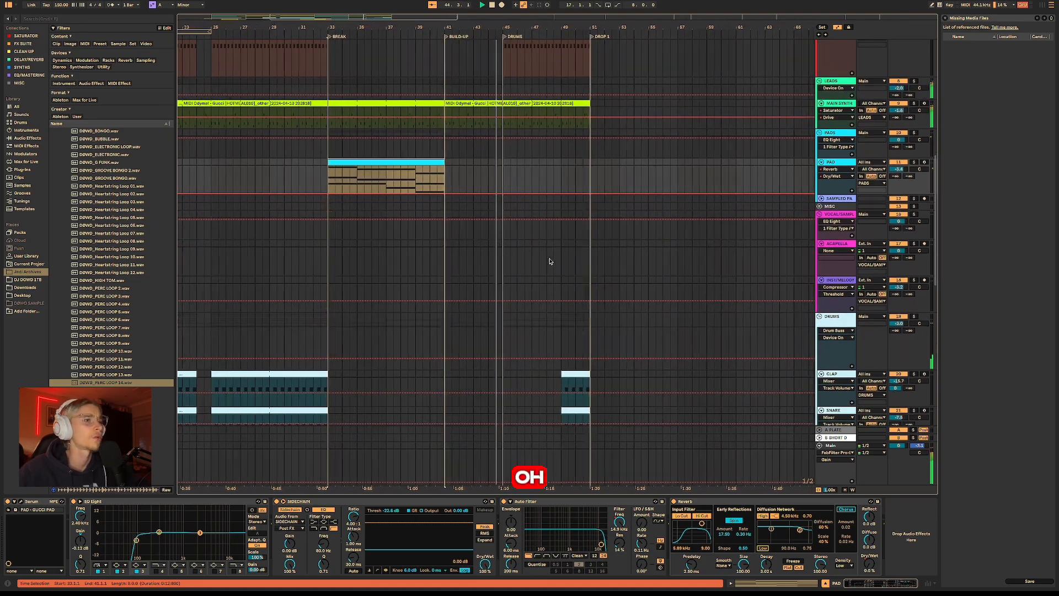
pyautogui.scroll(-18, 546, 265)
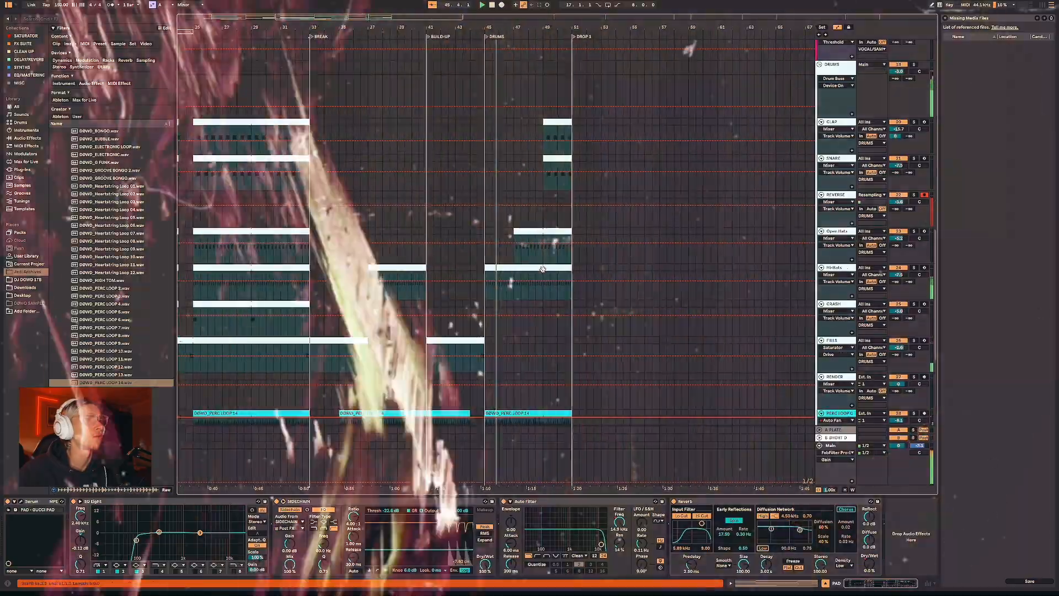
pyautogui.scroll(-4, 543, 269)
pyautogui.scroll(8, 544, 275)
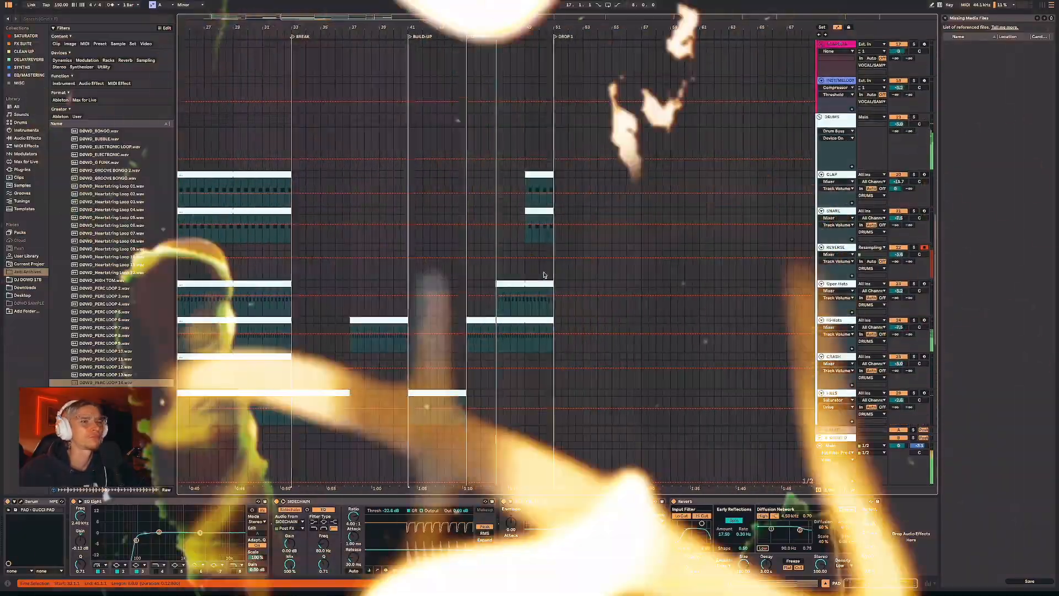
pyautogui.scroll(-5, 544, 274)
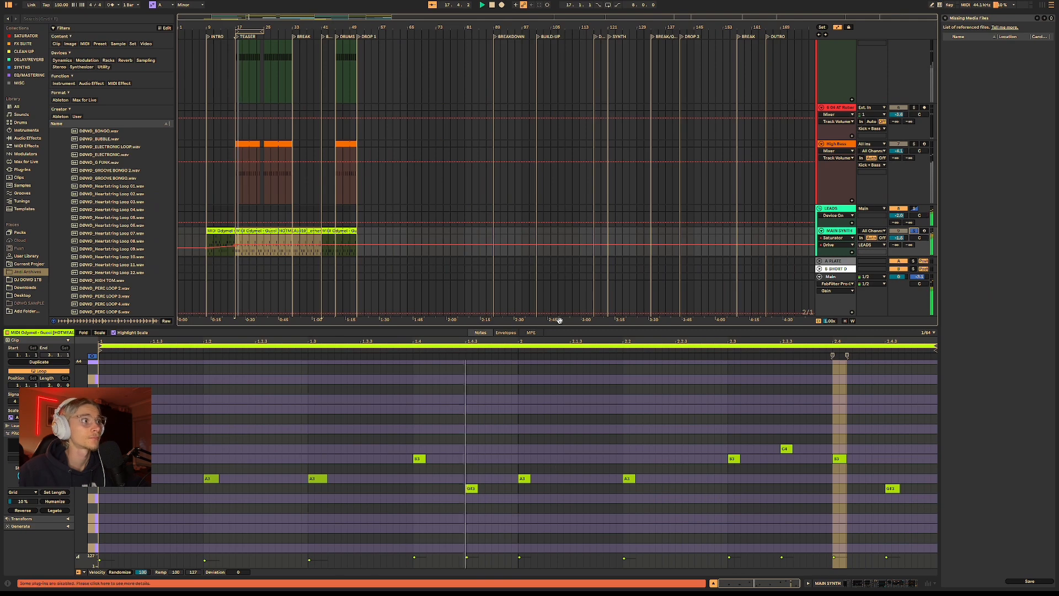
# Enlarge the main synth clip's note editor and examine its individual notes, including their pitches and short lengths.
pyautogui.moveTo(559, 320); pyautogui.dragTo(559, 253)
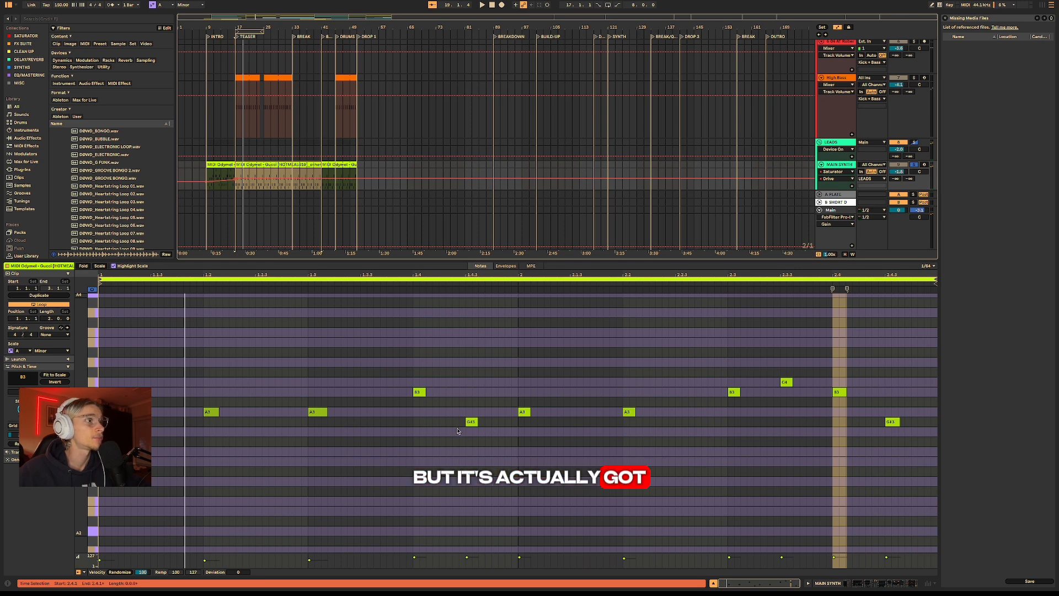
pyautogui.moveTo(457, 440); pyautogui.dragTo(494, 421)
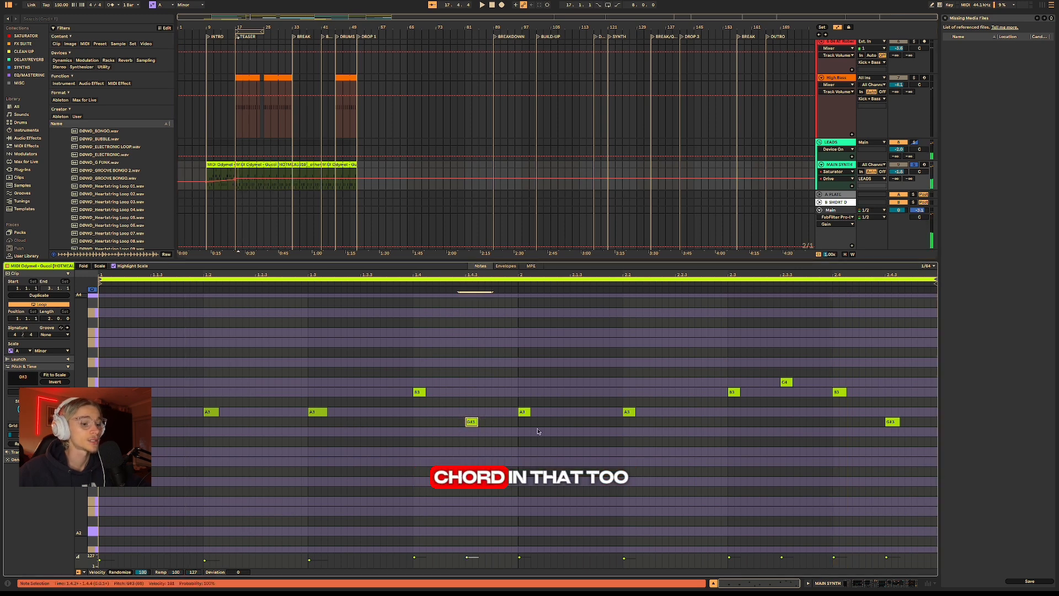
pyautogui.click(236, 384)
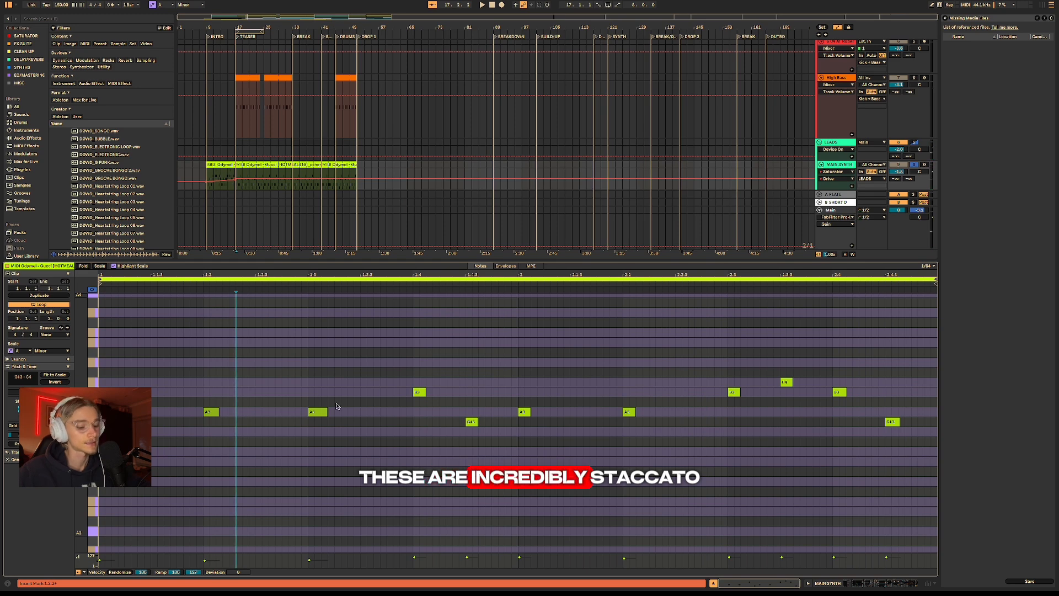
pyautogui.click(107, 412)
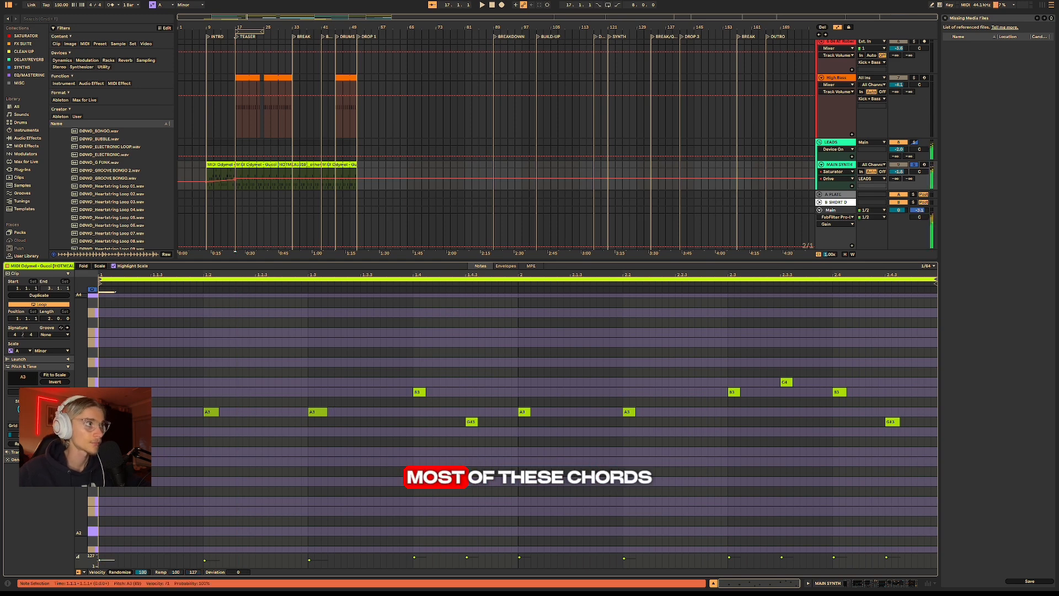
pyautogui.click(215, 412)
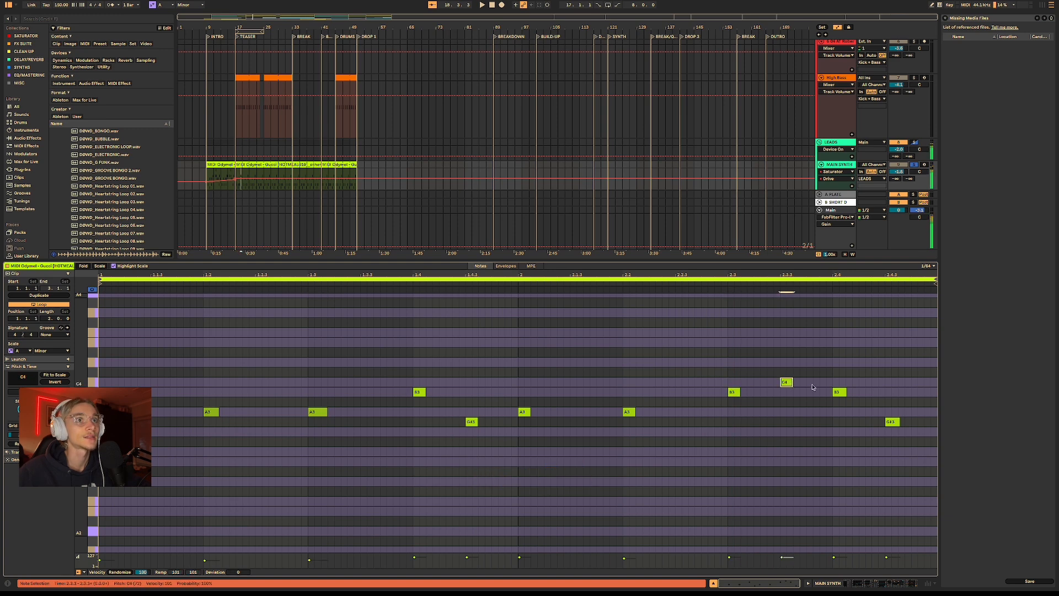
pyautogui.click(853, 394)
pyautogui.click(842, 392)
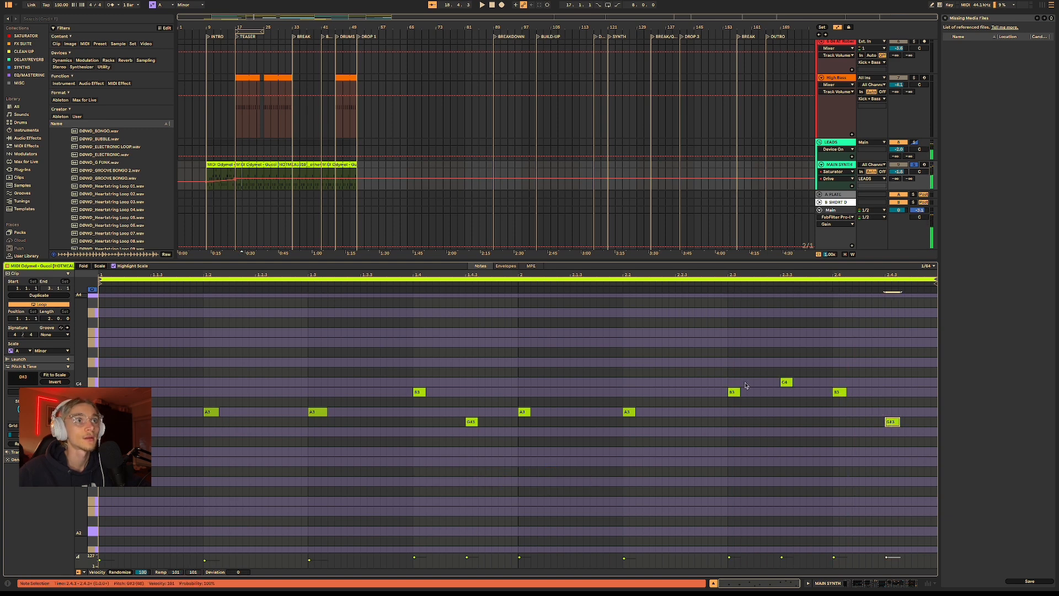
# Shorten all notes in the main synth clip to a tighter staccato and play them back.
pyautogui.hotkey('ctrl', 'a')
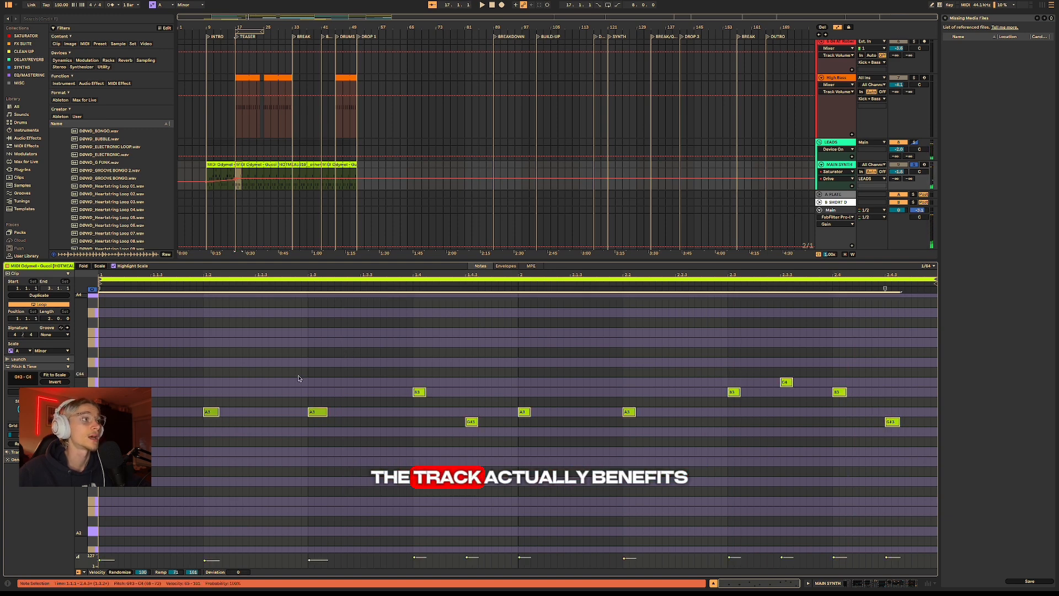
pyautogui.moveTo(218, 412); pyautogui.dragTo(213, 412)
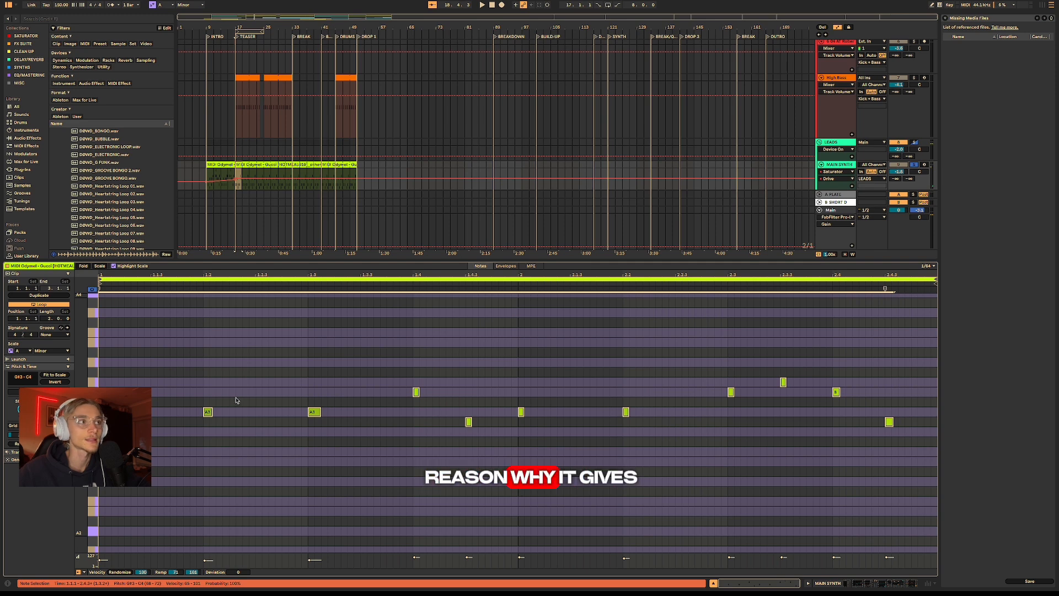
pyautogui.press('space')
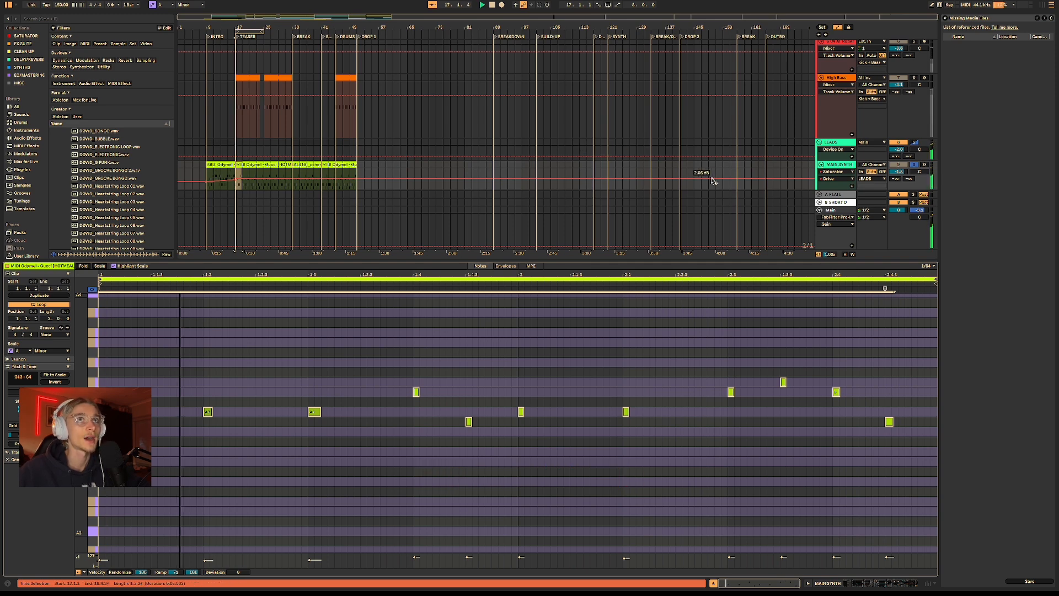
pyautogui.moveTo(417, 391)
pyautogui.mouseDown()
pyautogui.moveTo(432, 392)
pyautogui.moveTo(418, 392)
pyautogui.mouseUp()
# Reactivate the kick and bass group tracks and play the synth notes together with them.
pyautogui.scroll(8, 770, 109)
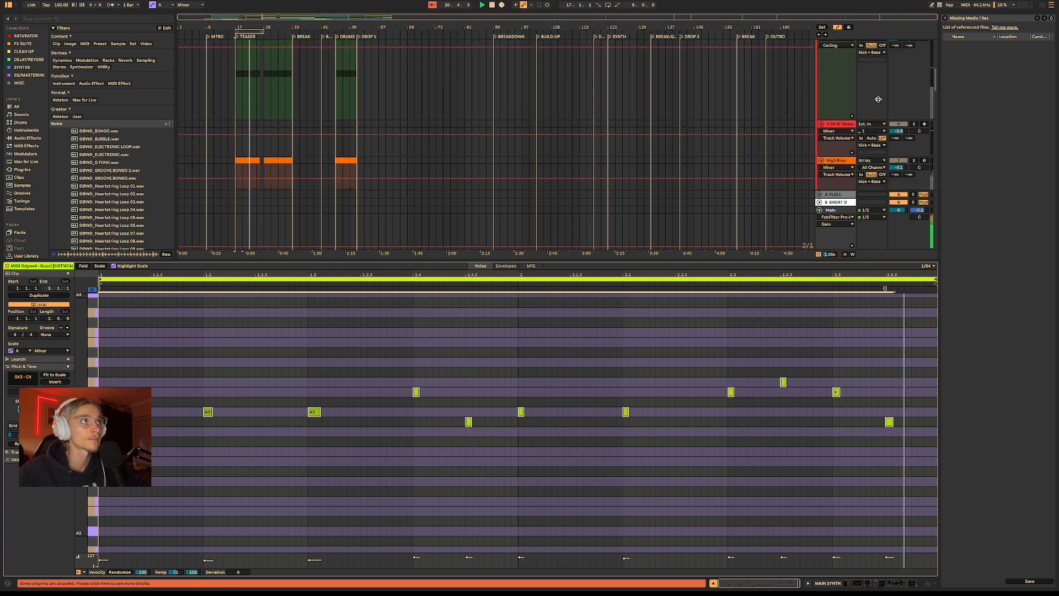
pyautogui.scroll(2, 905, 68)
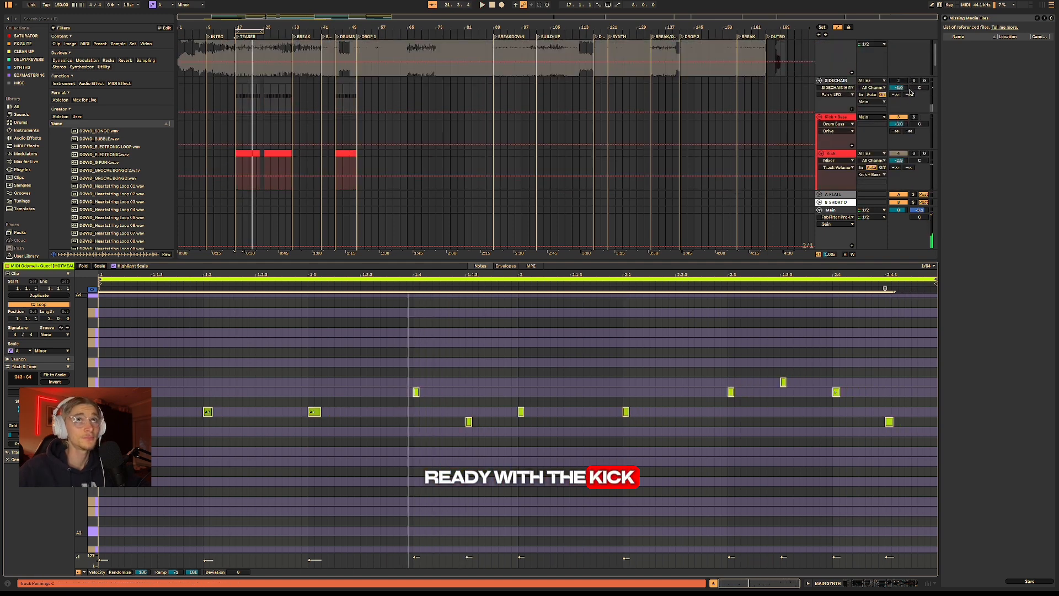
pyautogui.scroll(-5, 908, 116)
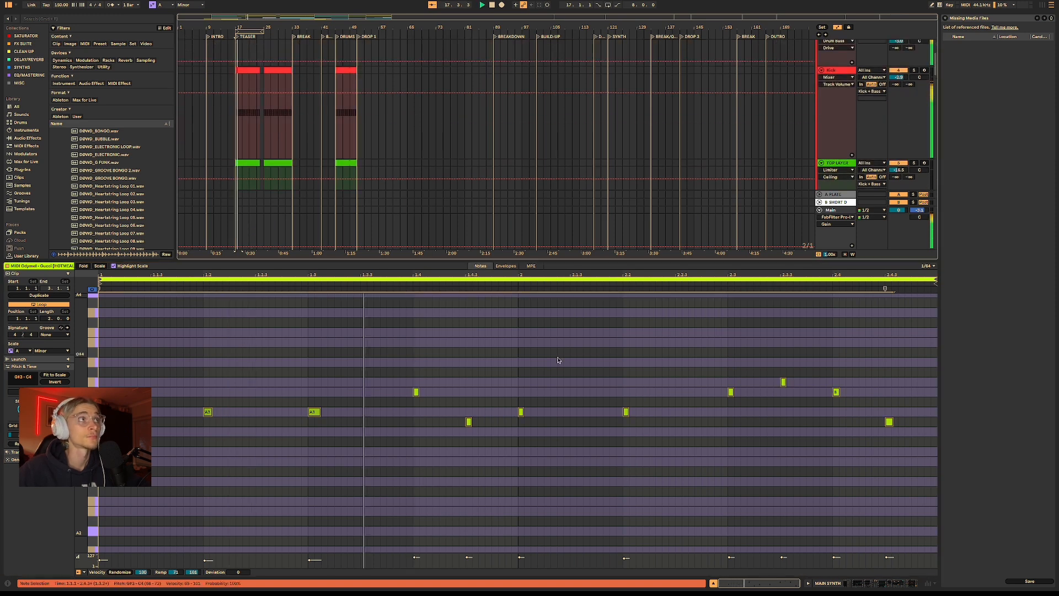
# Restore the original lengths of all notes in the main synth clip.
pyautogui.moveTo(321, 412)
pyautogui.mouseDown()
pyautogui.moveTo(346, 412)
pyautogui.moveTo(319, 412)
pyautogui.mouseUp()
pyautogui.click(341, 401)
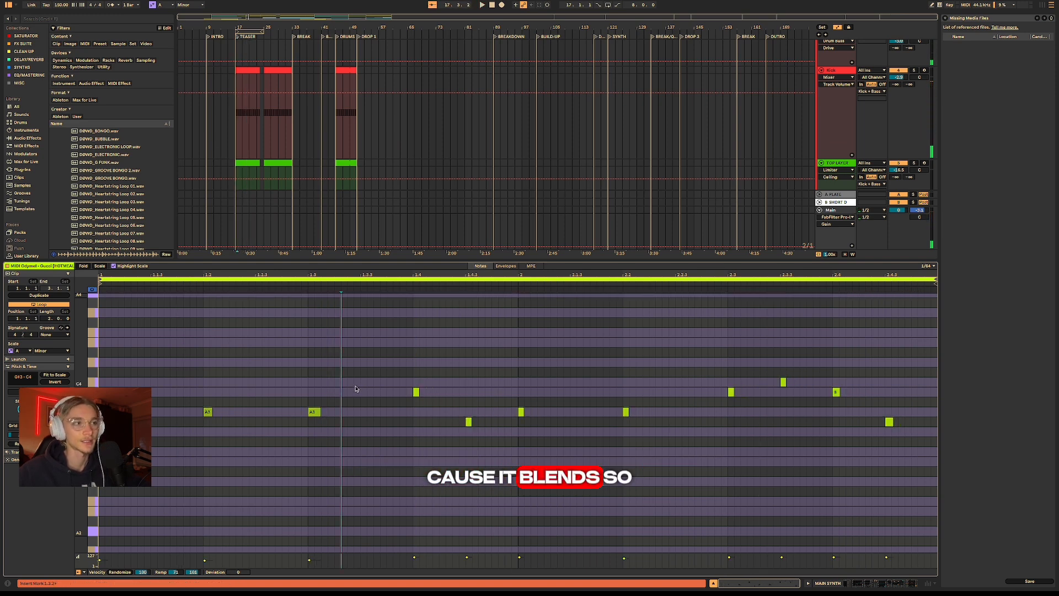
pyautogui.hotkey('ctrl', 'a')
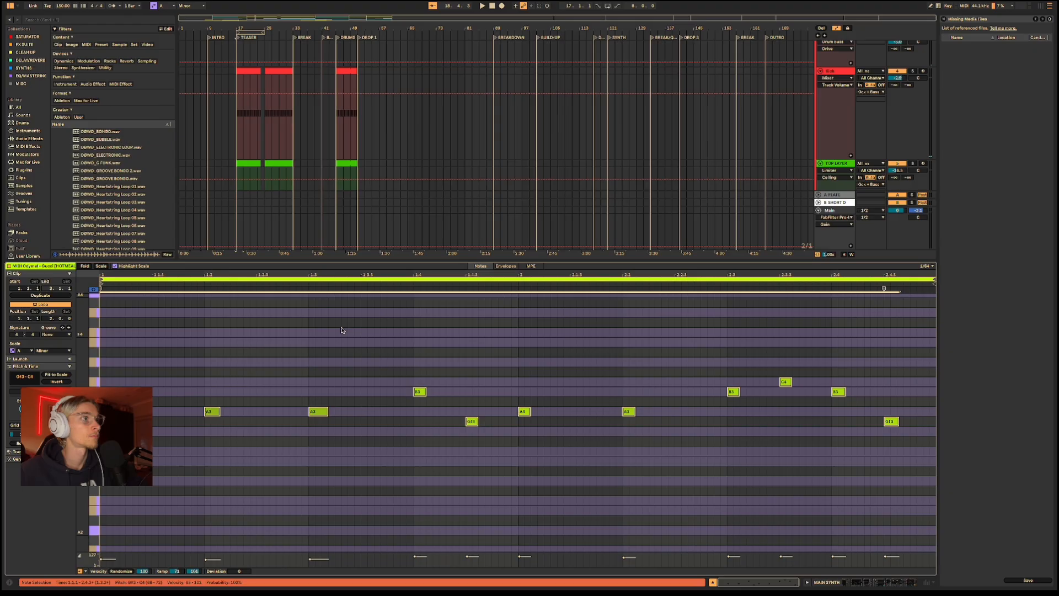
# Switch from the note editor to the main synth's device chain and open its Serum instrument window.
pyautogui.hotkey('shift', 'Tab')
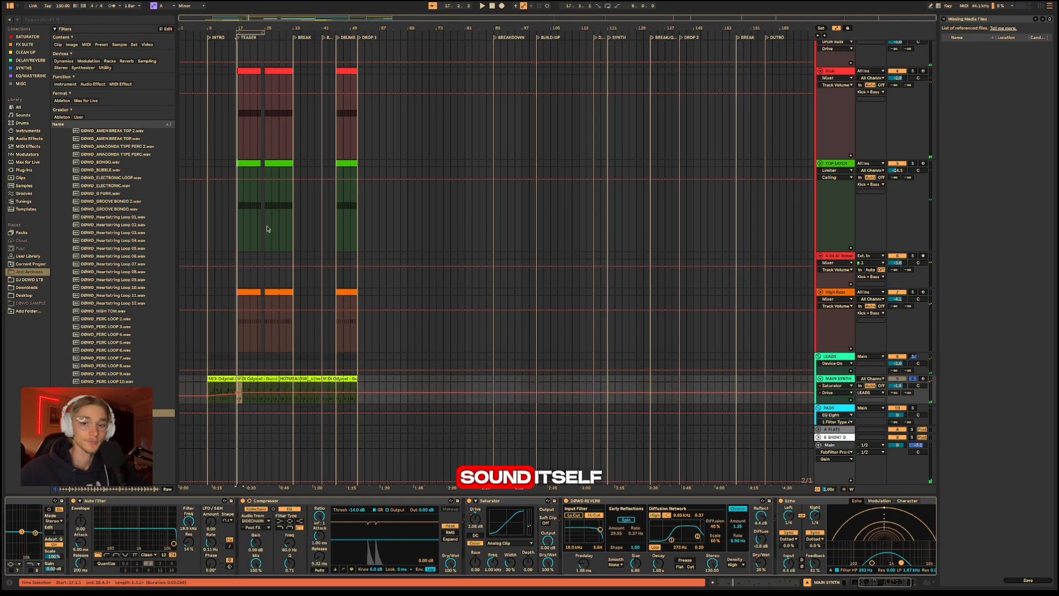
pyautogui.scroll(-3, 252, 305)
pyautogui.click(251, 306)
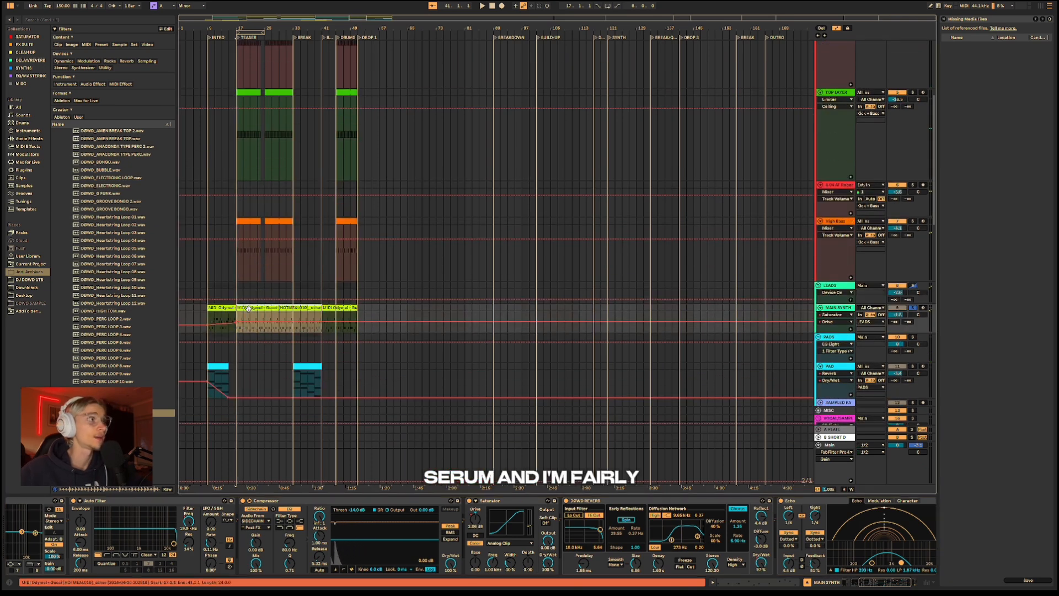
pyautogui.scroll(1, 234, 314)
pyautogui.scroll(3, 234, 314)
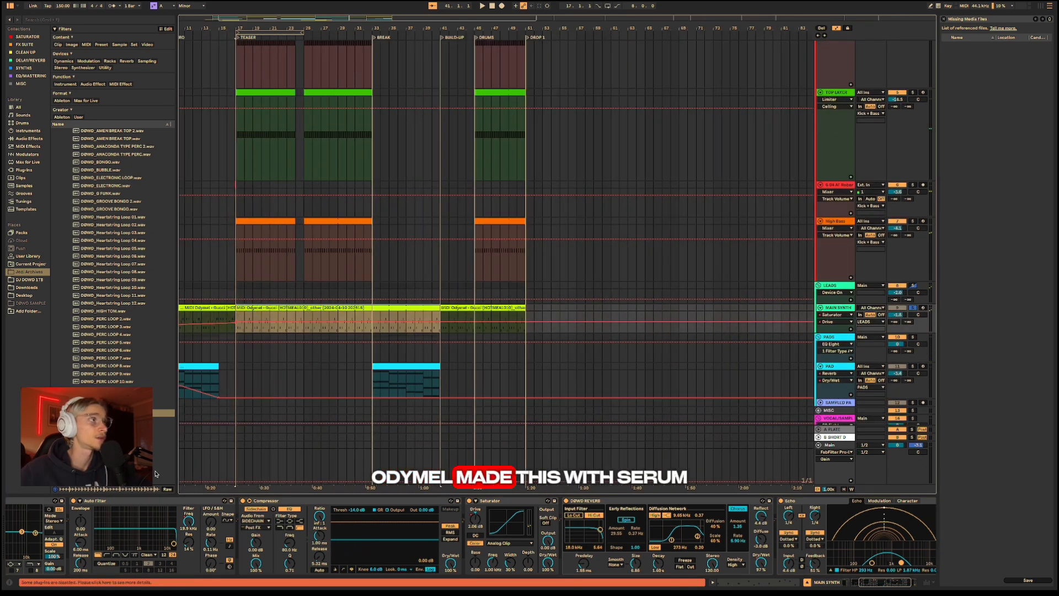
pyautogui.hscroll(4, 867, 581)
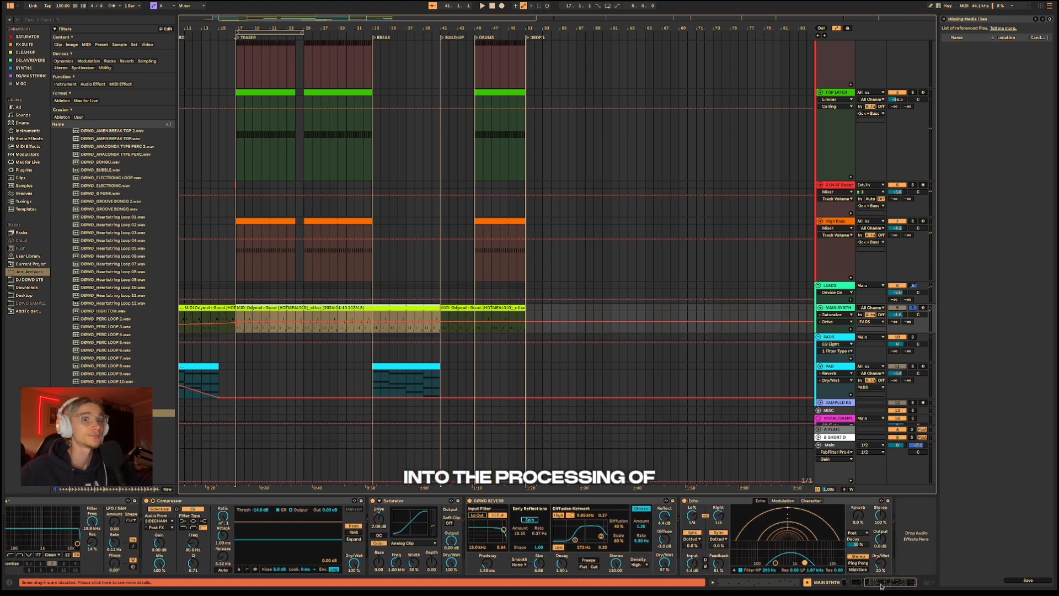
pyautogui.click(684, 501)
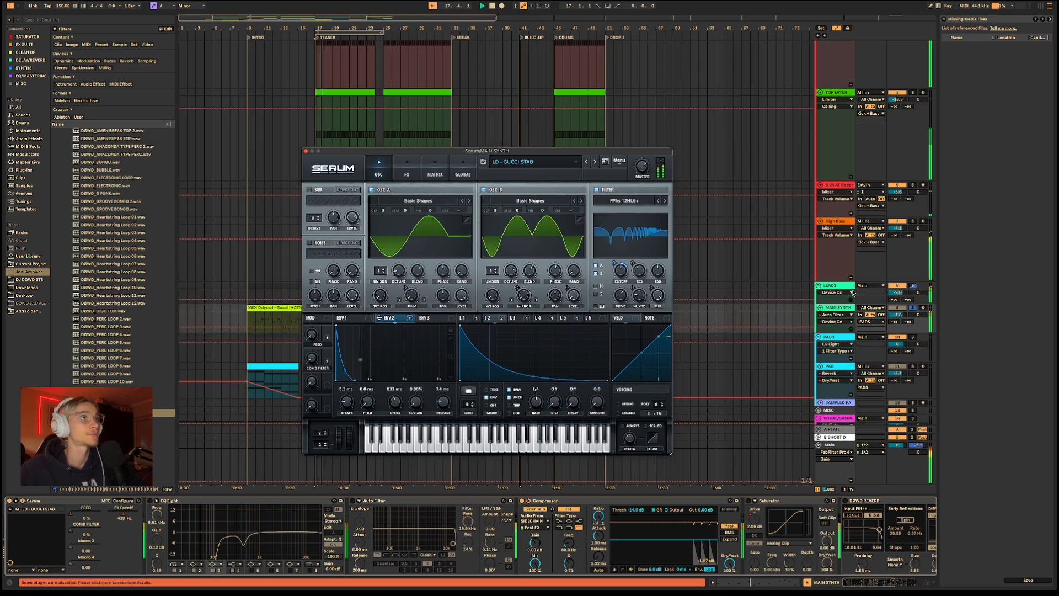
# Solo the main synth track and audition its LD - GUCCI STAB sound.
pyautogui.click(913, 309)
pyautogui.press('space')
pyautogui.press('space')
pyautogui.press('space')
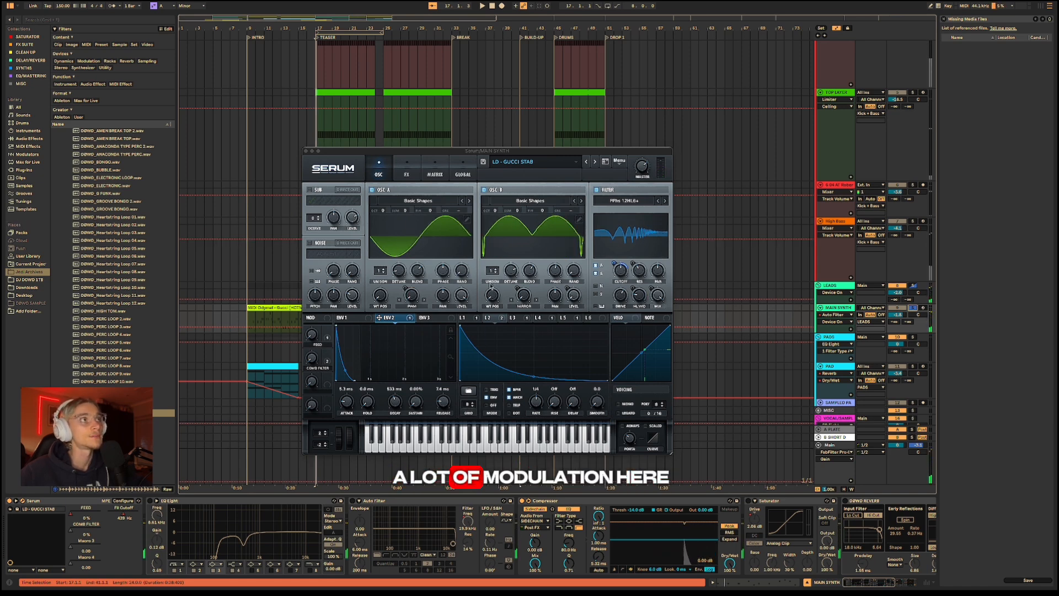
# Show LFO 1 in Serum and switch off oscillator B and the filter to isolate oscillator A.
pyautogui.click(468, 318)
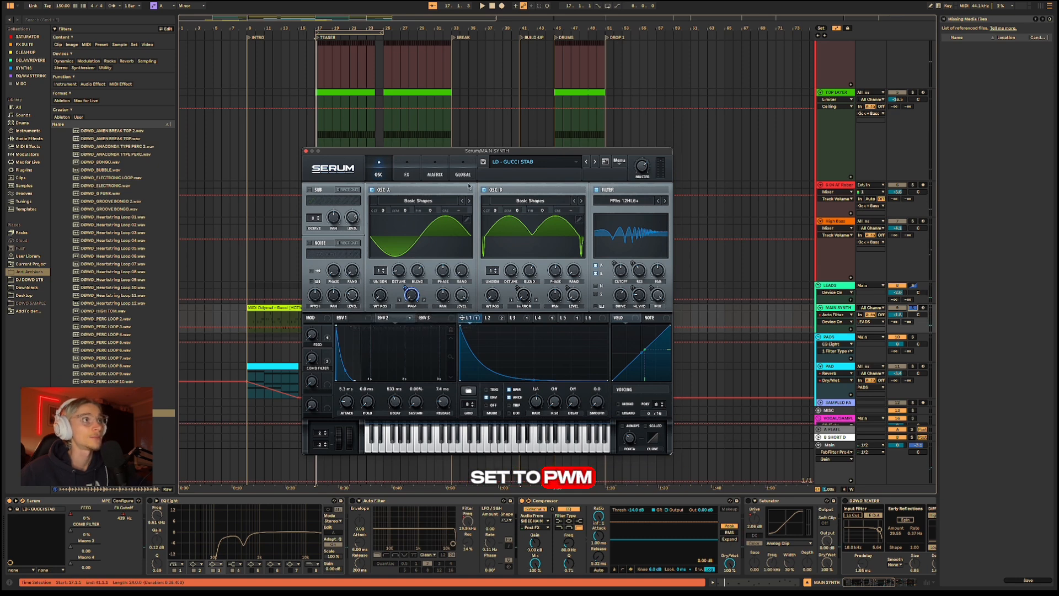
pyautogui.click(484, 190)
pyautogui.click(597, 190)
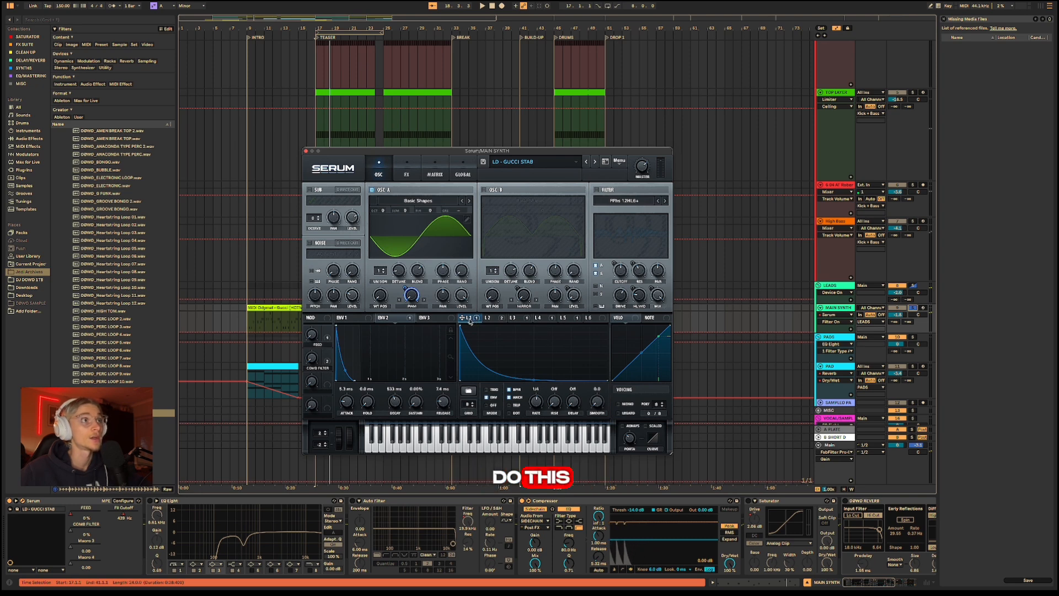
# Review LFO 1's steep decay curve, its rate and its envelope mode setting.
pyautogui.moveTo(527, 373); pyautogui.dragTo(534, 372)
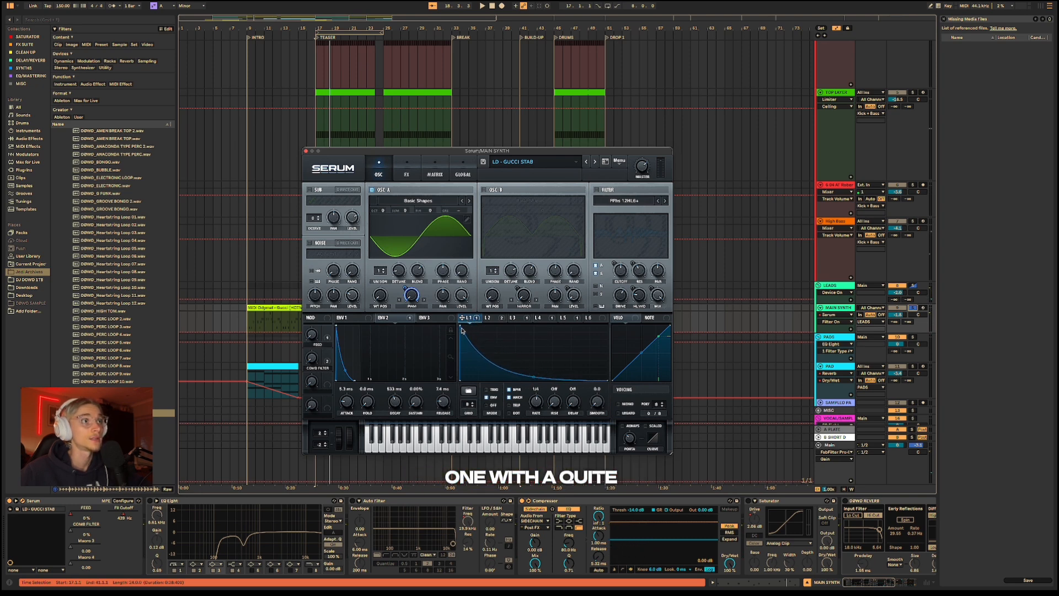
pyautogui.moveTo(478, 322); pyautogui.dragTo(457, 325)
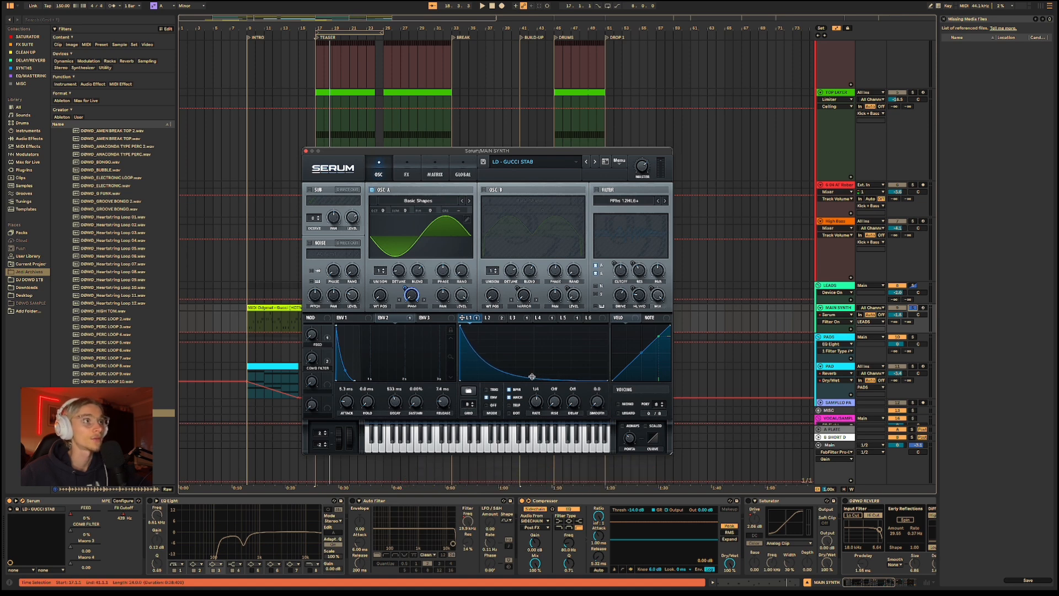
pyautogui.click(535, 400)
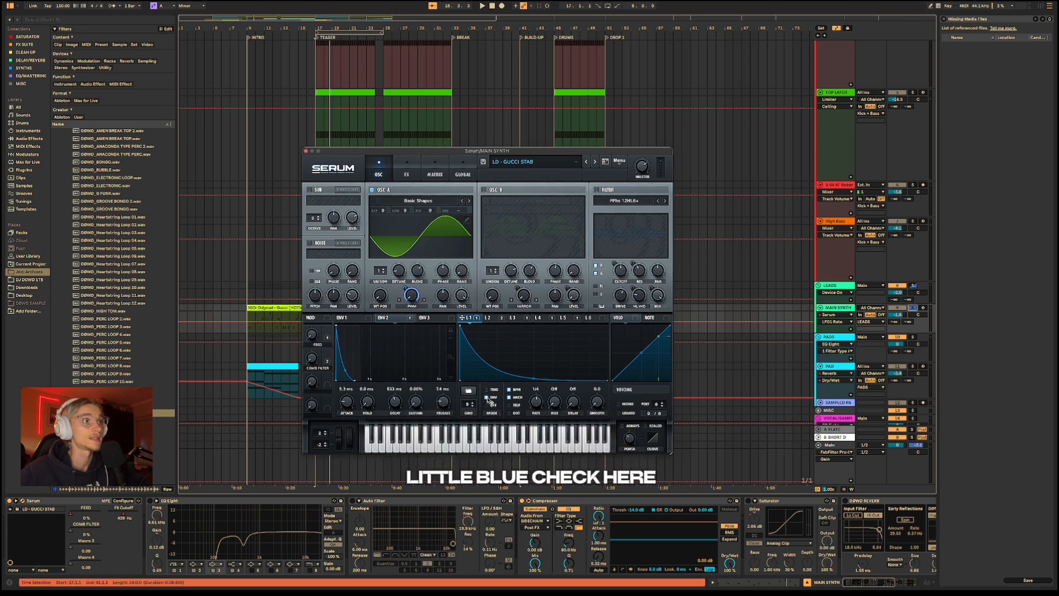
pyautogui.click(487, 397)
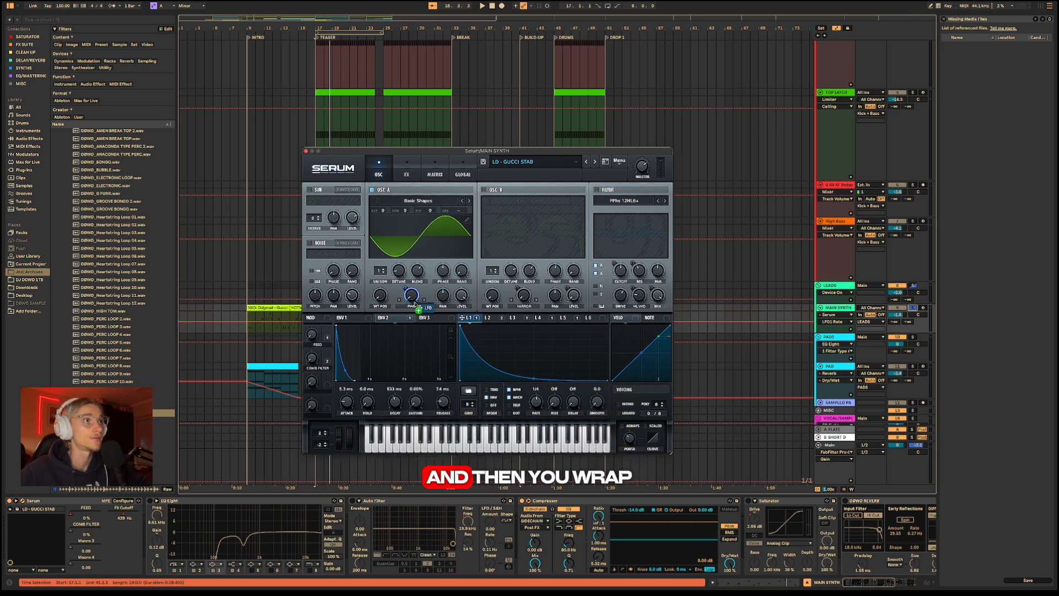
# Check LFO 1's modulation of oscillator A's warp amount and reselect PWM from the list of warp modes.
pyautogui.moveTo(406, 288)
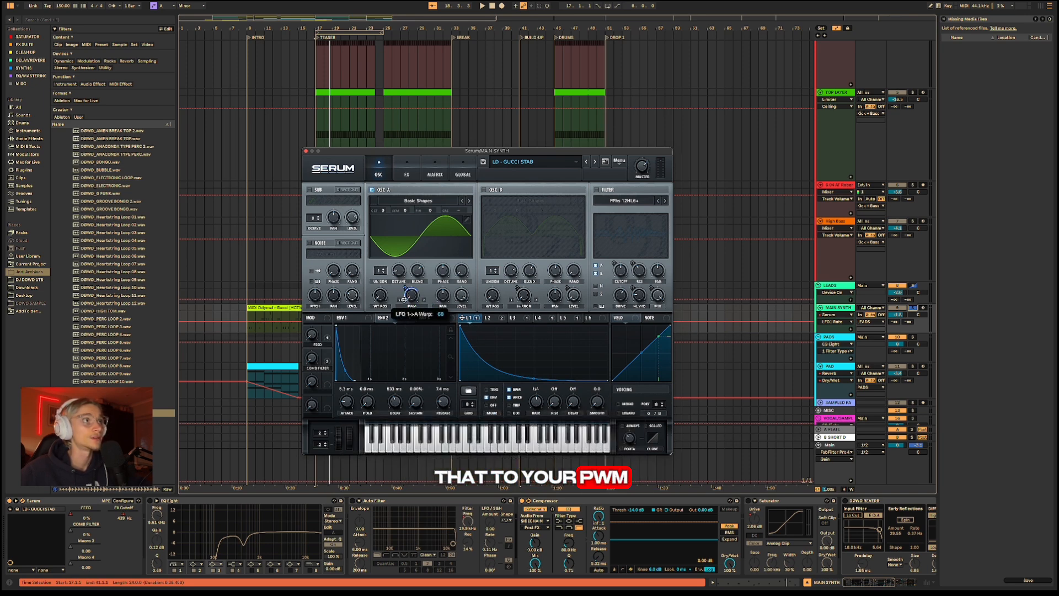
pyautogui.click(411, 306)
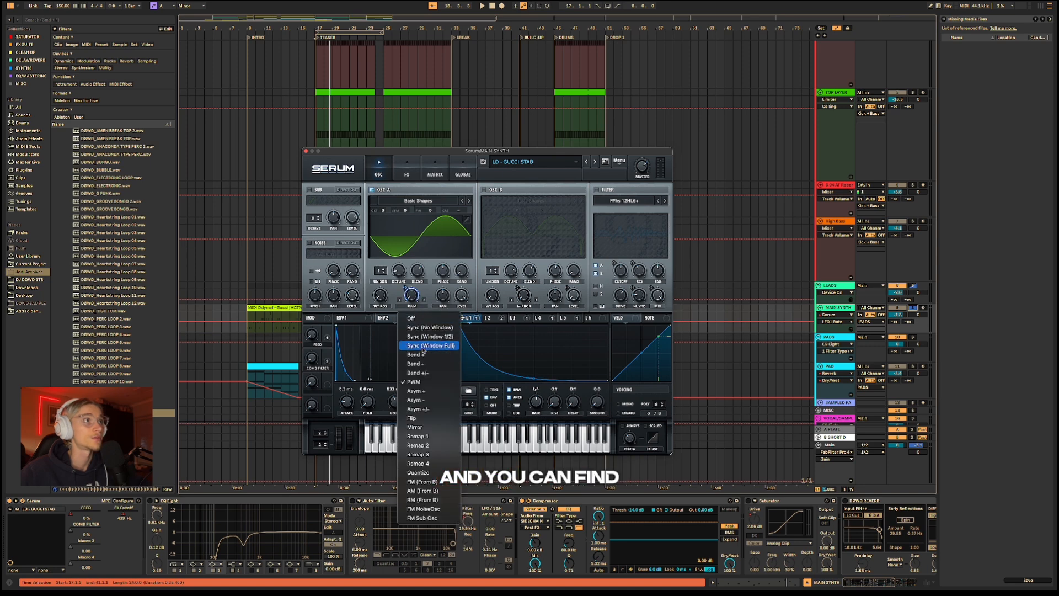
pyautogui.click(421, 383)
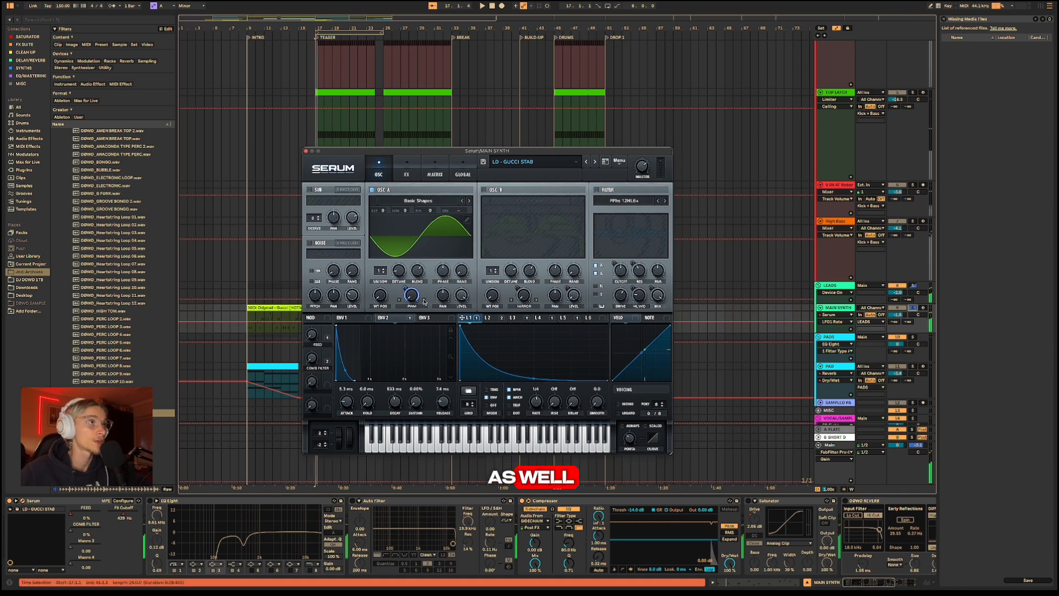
# Try the Mirror warp mode on oscillator A during playback, briefly toggling the filter for comparison.
pyautogui.click(424, 301)
pyautogui.click(423, 301)
pyautogui.click(424, 301)
pyautogui.click(424, 300)
pyautogui.click(424, 300)
pyautogui.press('space')
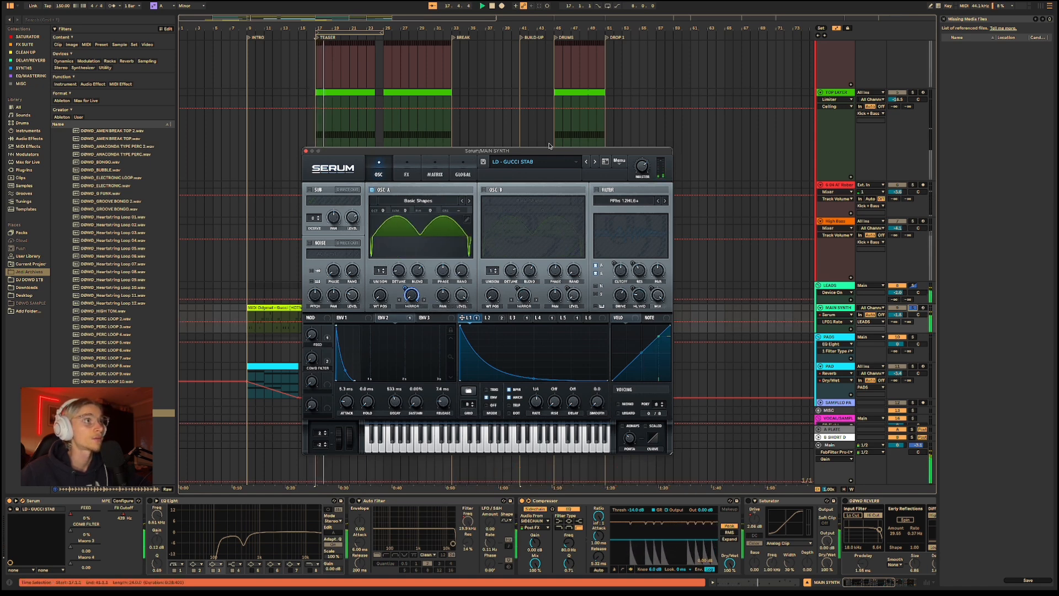
pyautogui.click(597, 191)
pyautogui.click(597, 191)
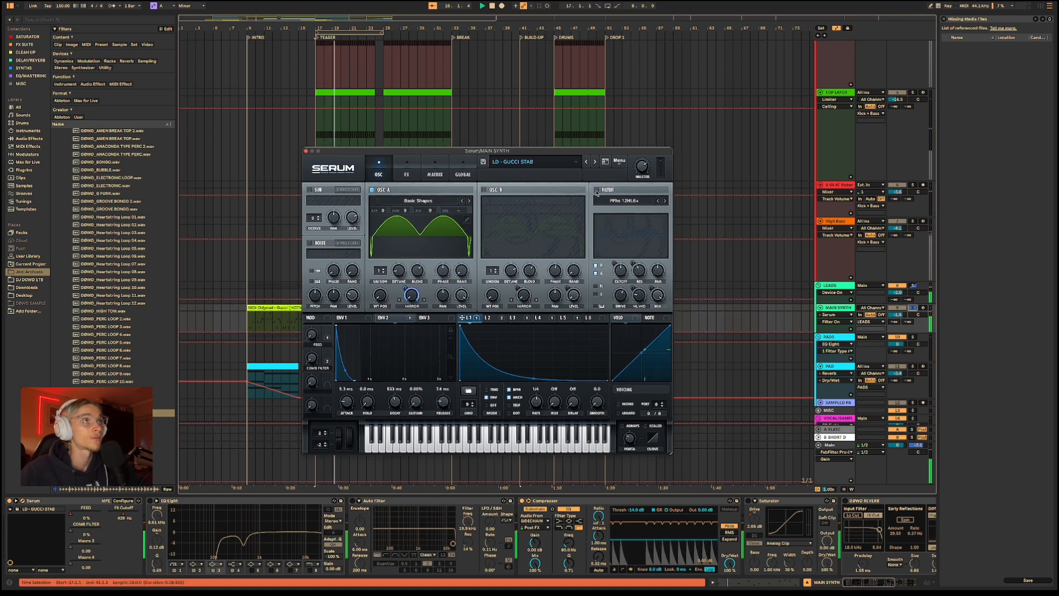
# Return oscillator A's warp mode to PWM.
pyautogui.click(399, 300)
pyautogui.click(400, 300)
pyautogui.click(399, 300)
pyautogui.click(400, 300)
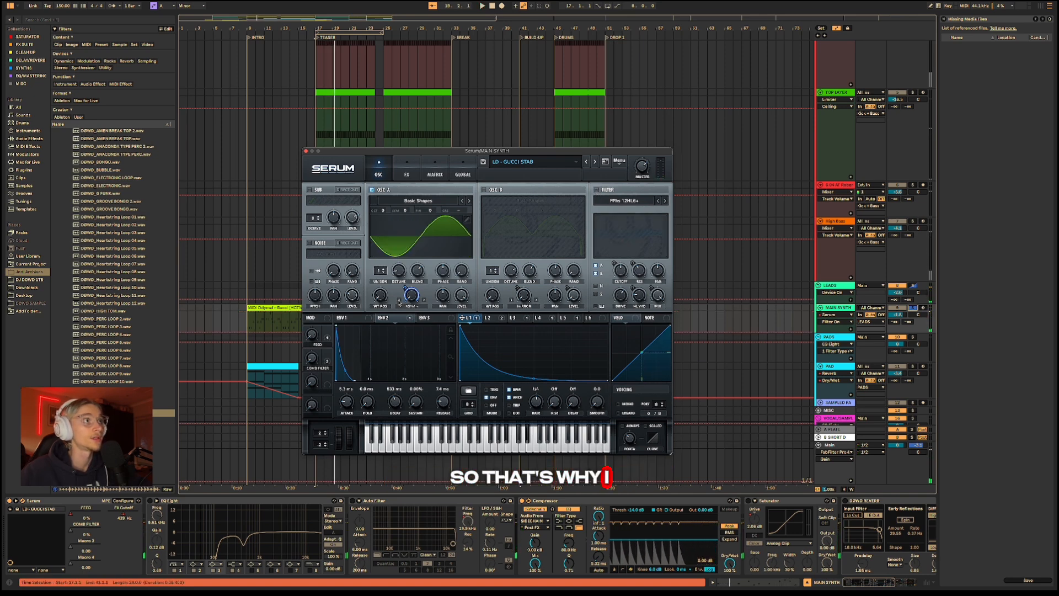
pyautogui.click(399, 301)
pyautogui.click(400, 300)
pyautogui.click(423, 301)
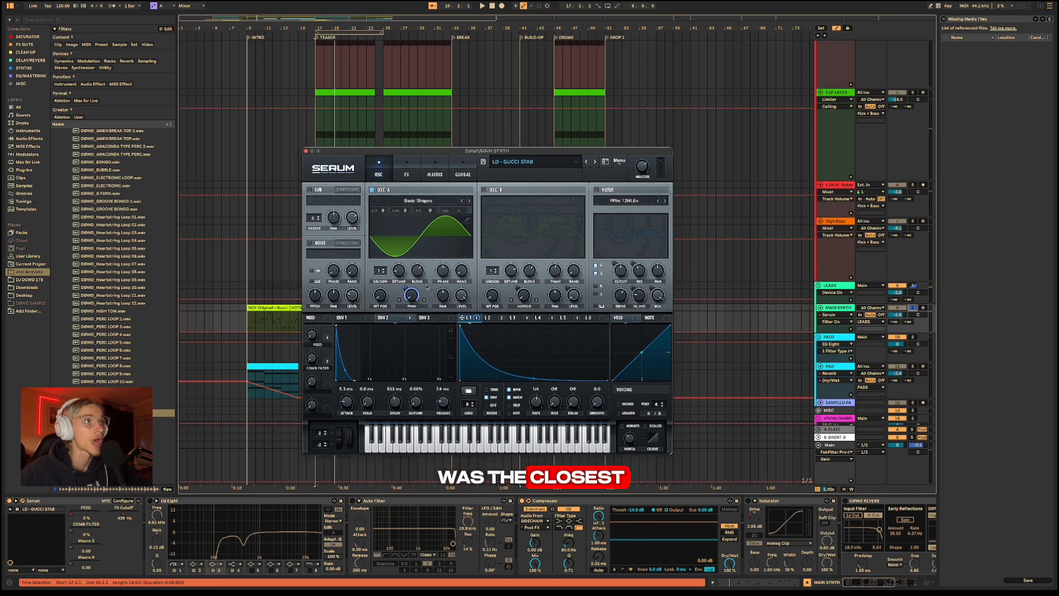
# Switch on oscillator B with its Mirror warp and adjust the LFO 3 modulation of its level.
pyautogui.click(460, 273)
pyautogui.click(460, 273)
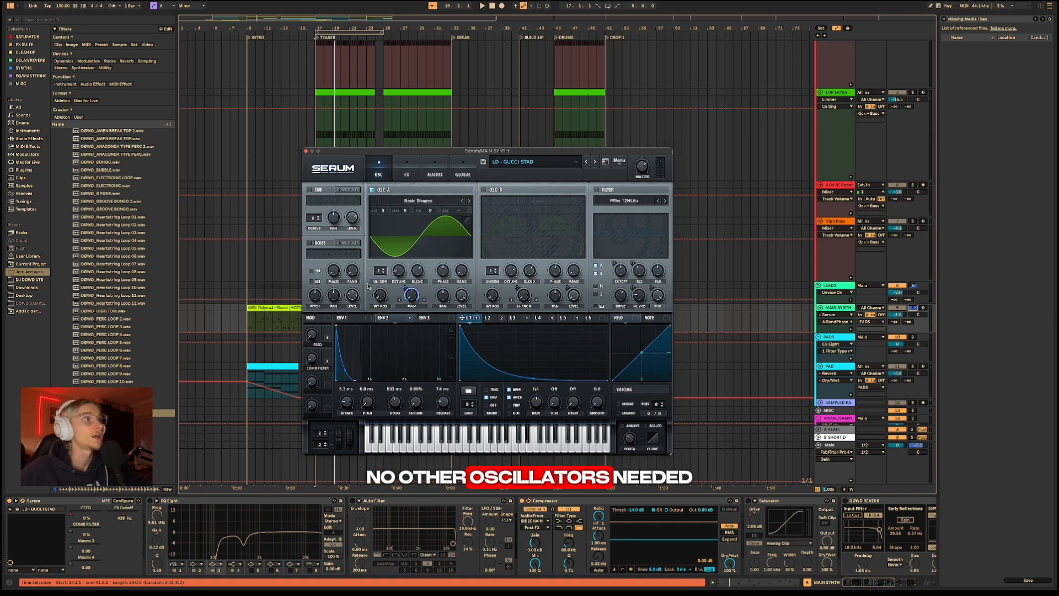
pyautogui.click(485, 190)
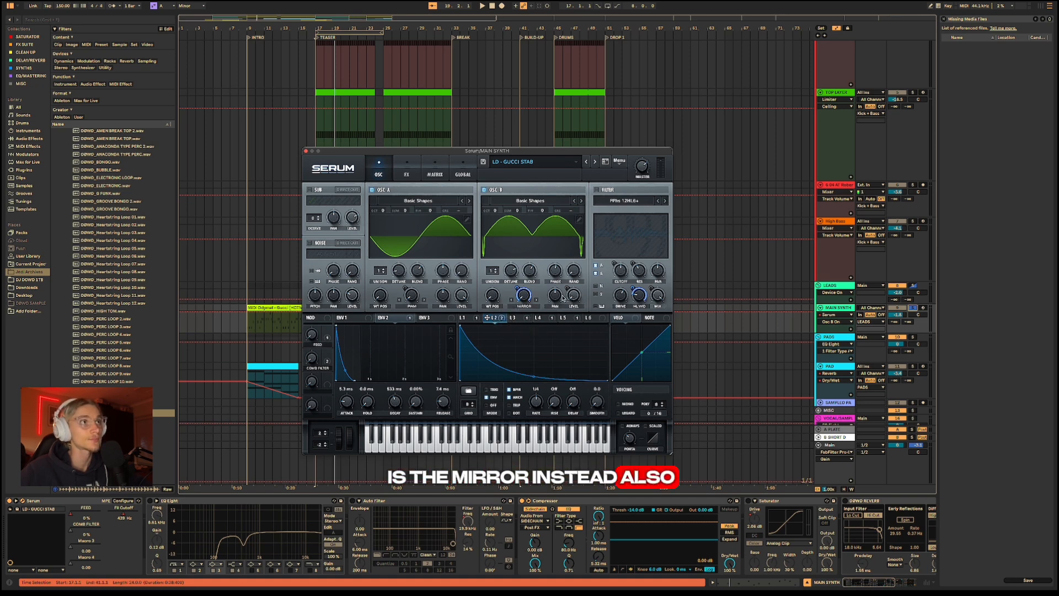
pyautogui.click(518, 318)
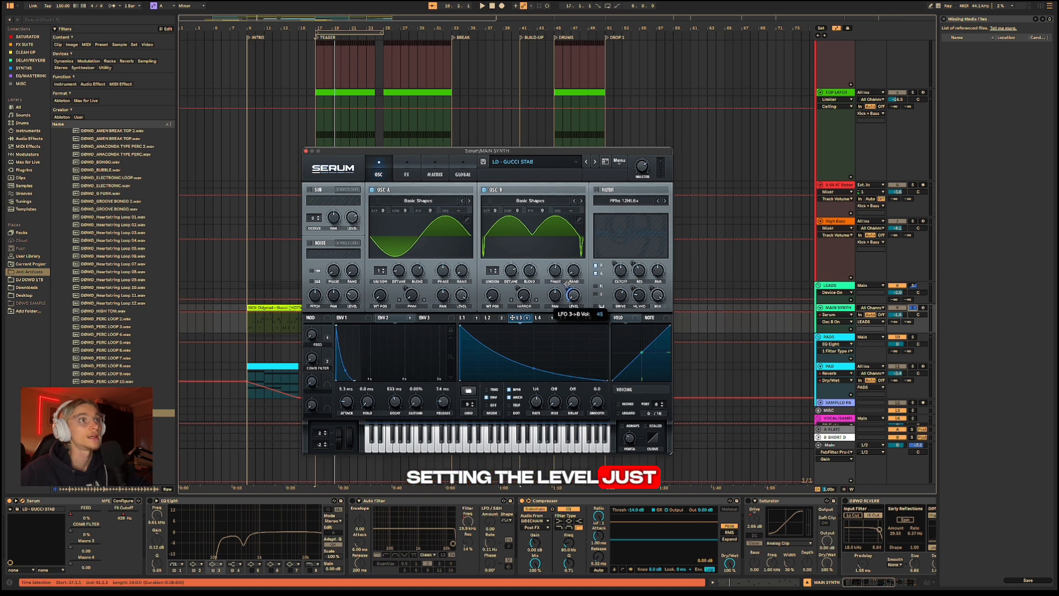
pyautogui.moveTo(567, 283); pyautogui.dragTo(569, 282)
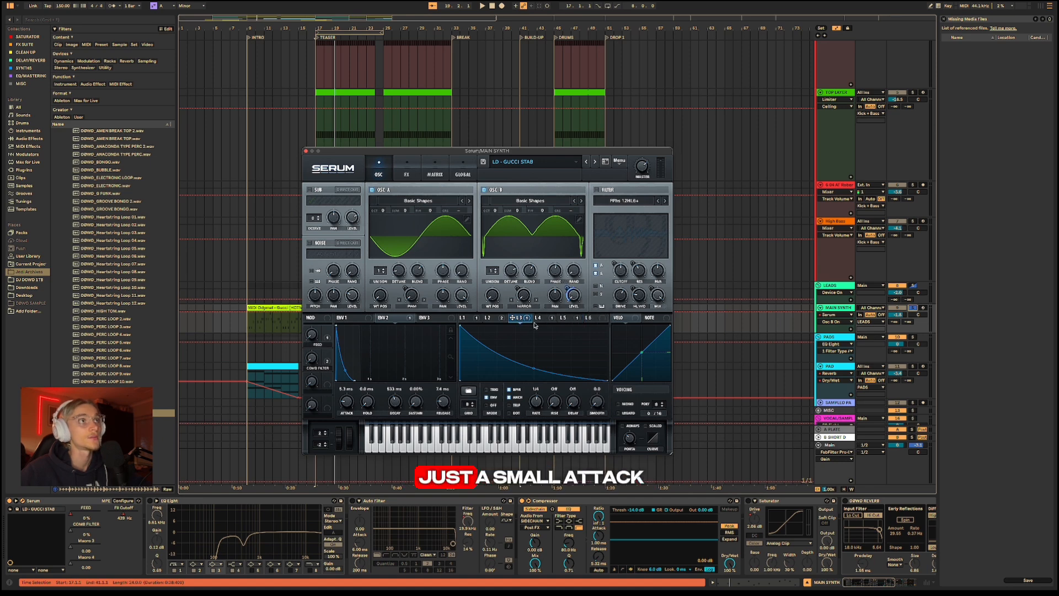
# Play the loop with oscillator A switched off and set oscillator B's level to about 28%.
pyautogui.press('space')
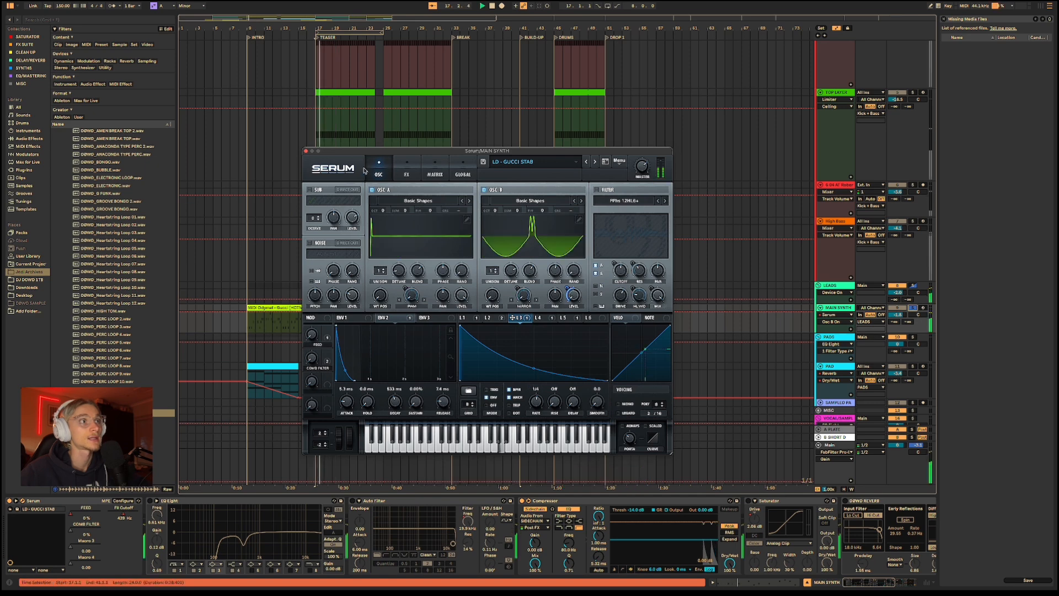
pyautogui.click(372, 189)
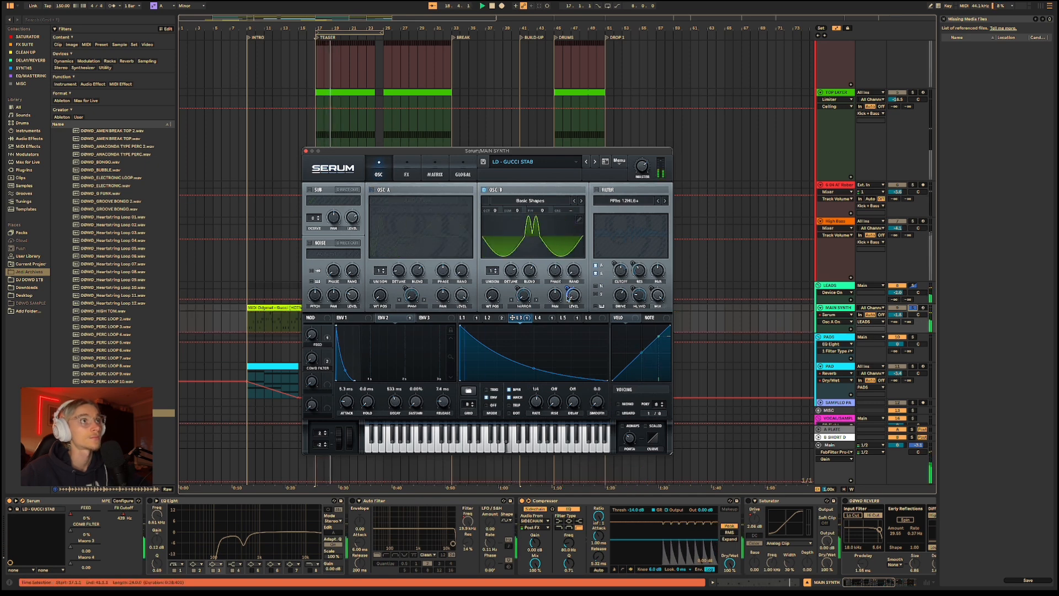
pyautogui.click(574, 300)
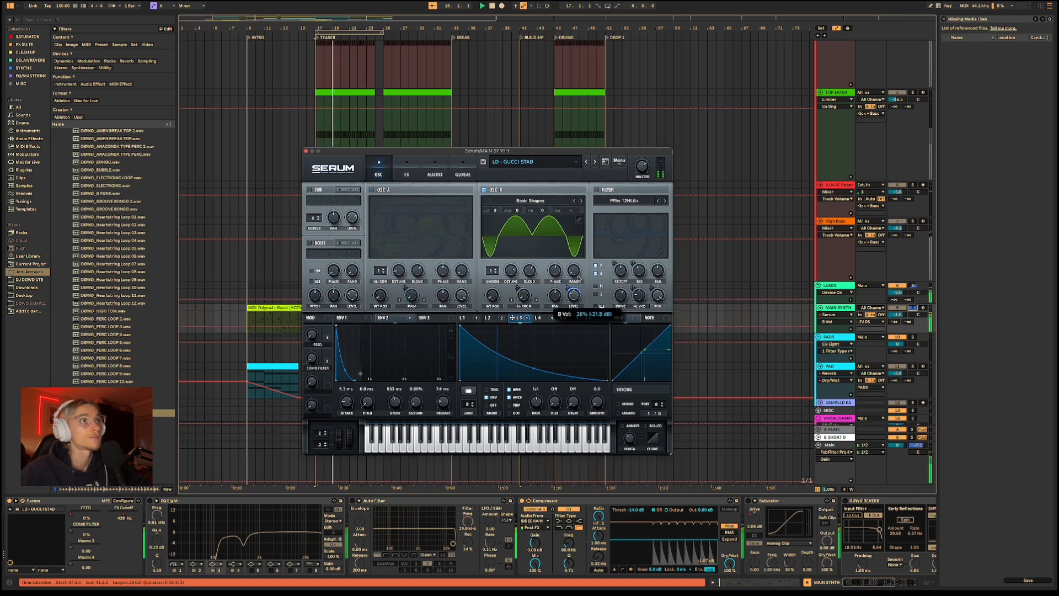
# Switch oscillator A and the filter back on and set the filter type to FPhs 12HL- from the Flanges group.
pyautogui.click(538, 318)
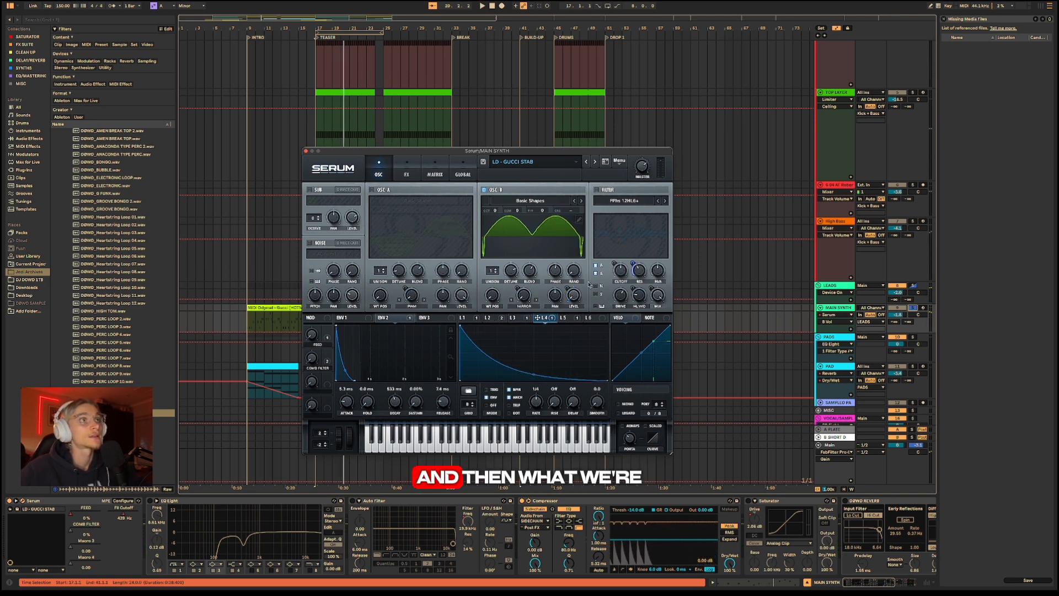
pyautogui.click(371, 190)
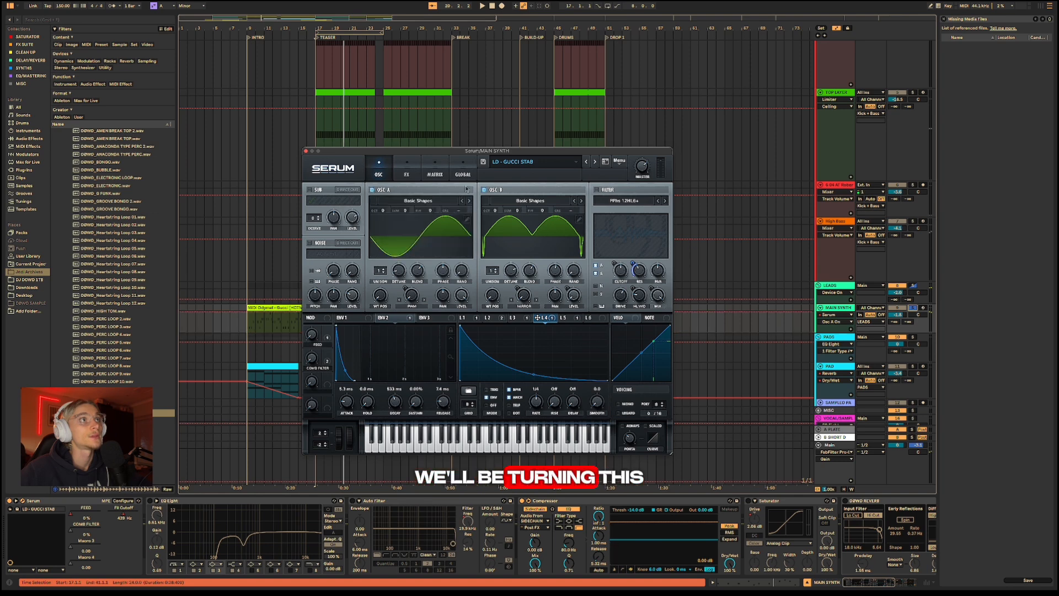
pyautogui.click(597, 190)
pyautogui.click(623, 200)
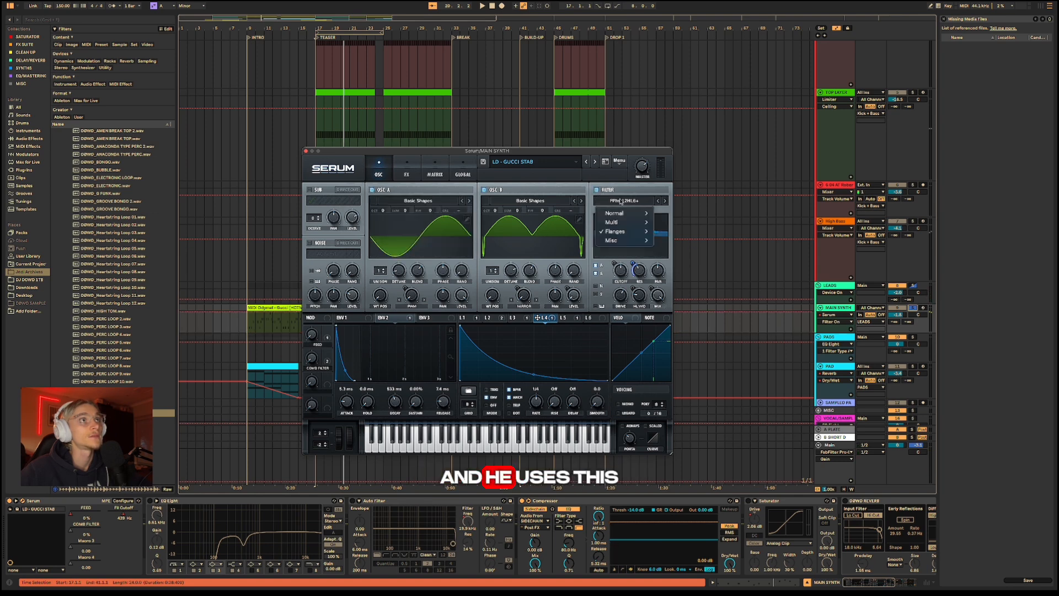
pyautogui.moveTo(613, 224)
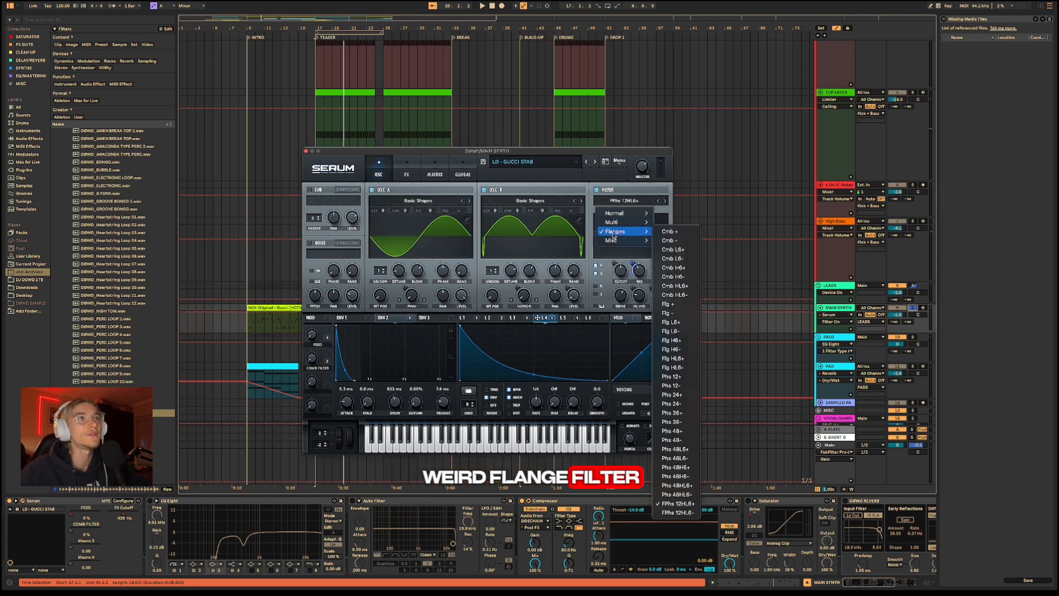
pyautogui.click(683, 503)
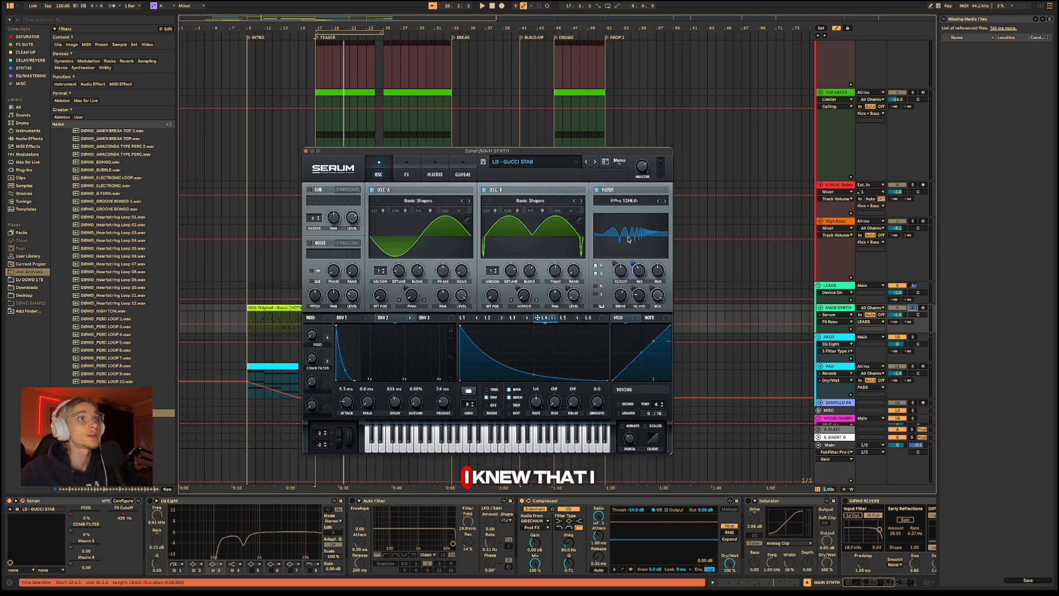
# Look through the Flanges filter types and keep the current filter selected.
pyautogui.click(632, 201)
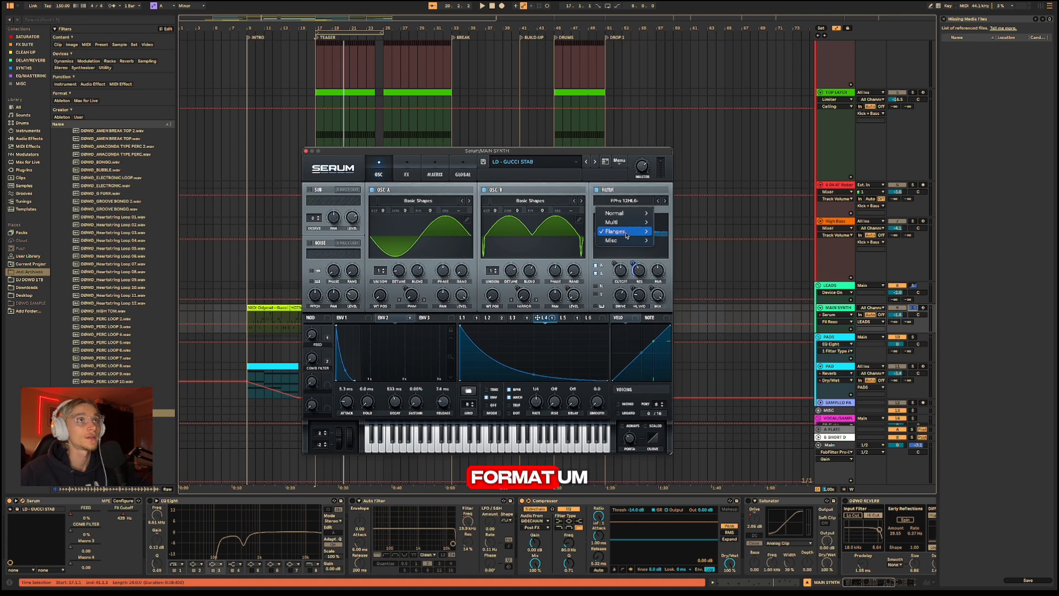
pyautogui.moveTo(631, 233)
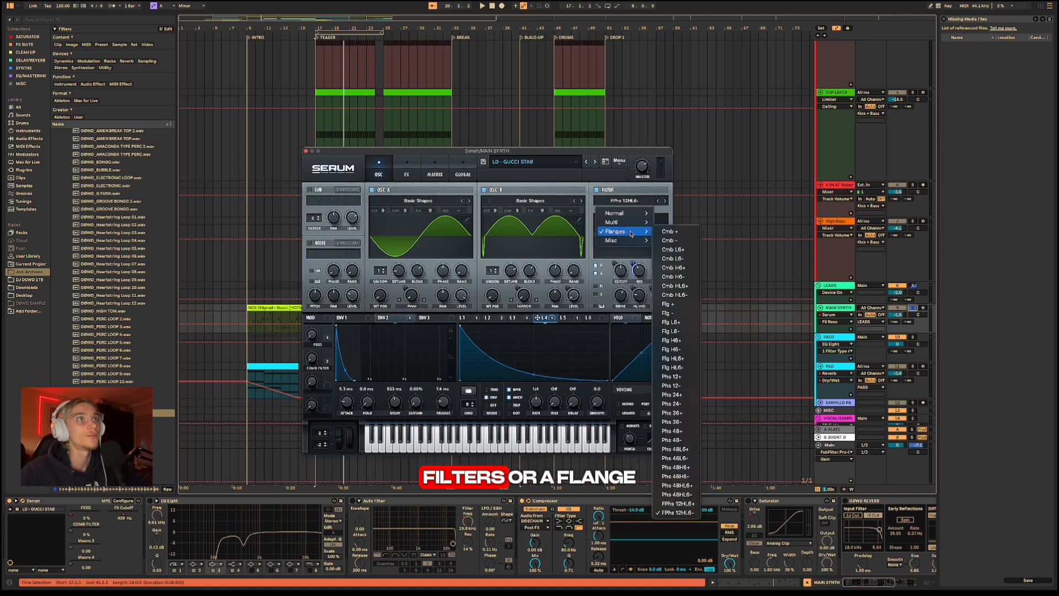
pyautogui.click(629, 191)
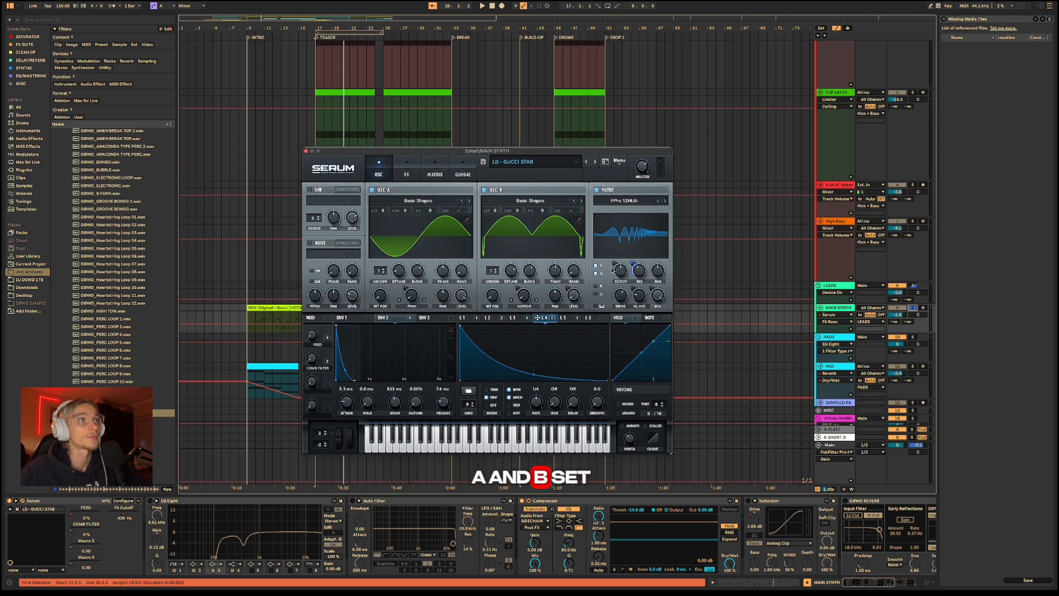
# Review the curves and target parameters of Serum's LFOs, including LFO 1 and LFO 3 to LFO 6.
pyautogui.click(468, 319)
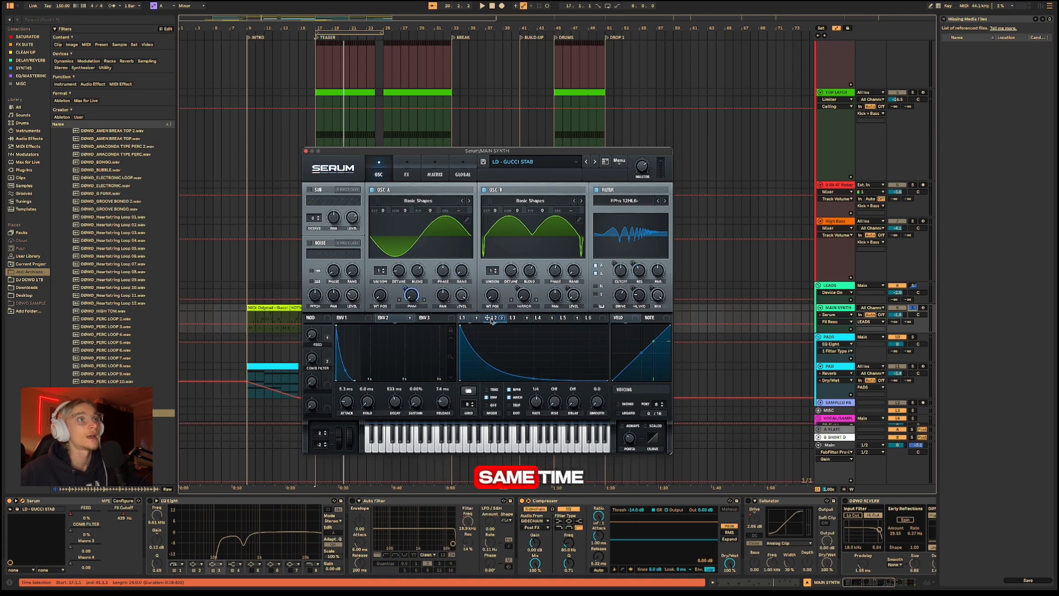
pyautogui.click(528, 319)
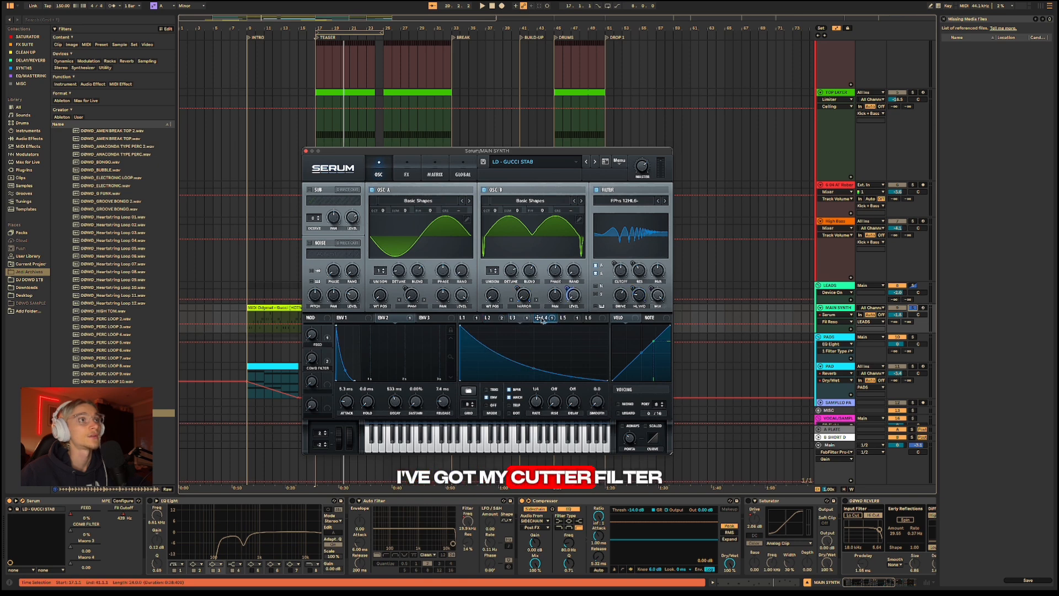
pyautogui.click(568, 319)
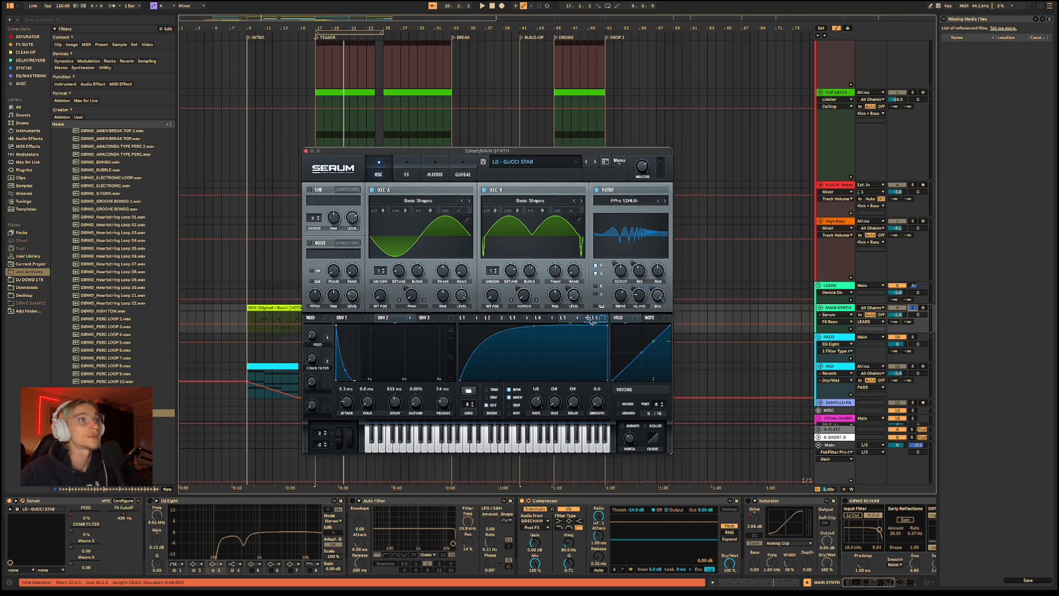
pyautogui.click(592, 320)
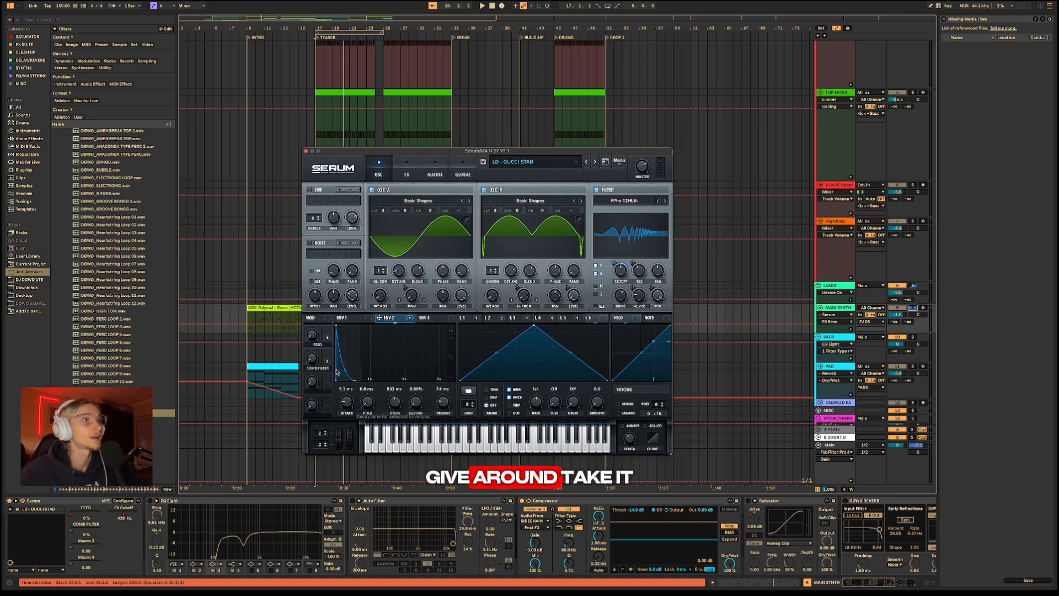
# Sweep the filter cutoff during playback and leave it at about 436 Hz.
pyautogui.click(620, 271)
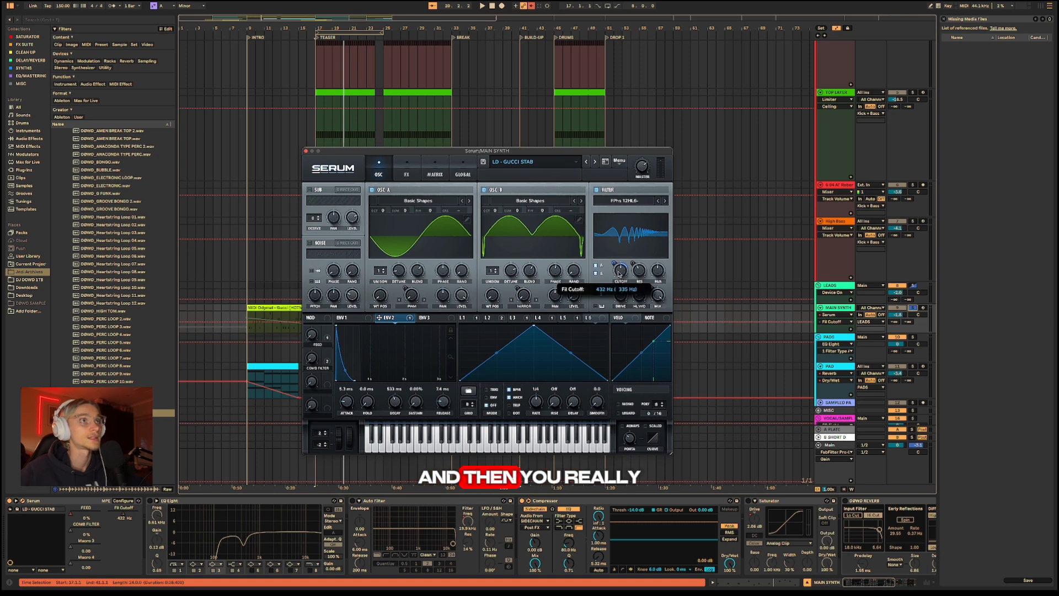
pyautogui.moveTo(619, 271); pyautogui.dragTo(619, 273)
pyautogui.rightClick(618, 274)
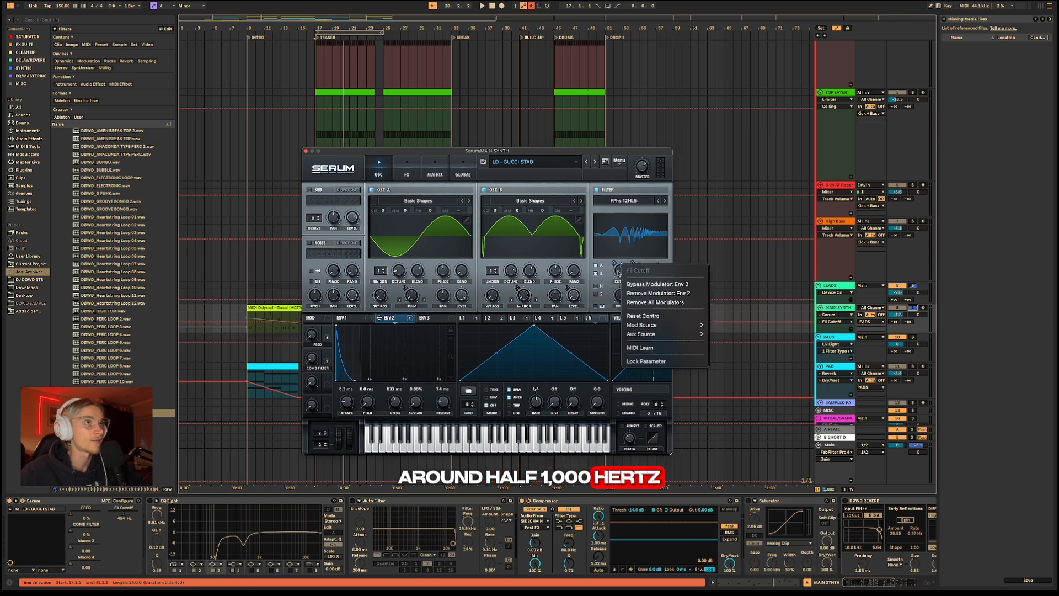
pyautogui.click(619, 274)
pyautogui.press('space')
pyautogui.moveTo(619, 273)
pyautogui.mouseDown()
pyautogui.moveTo(617, 295)
pyautogui.moveTo(618, 254)
pyautogui.mouseUp()
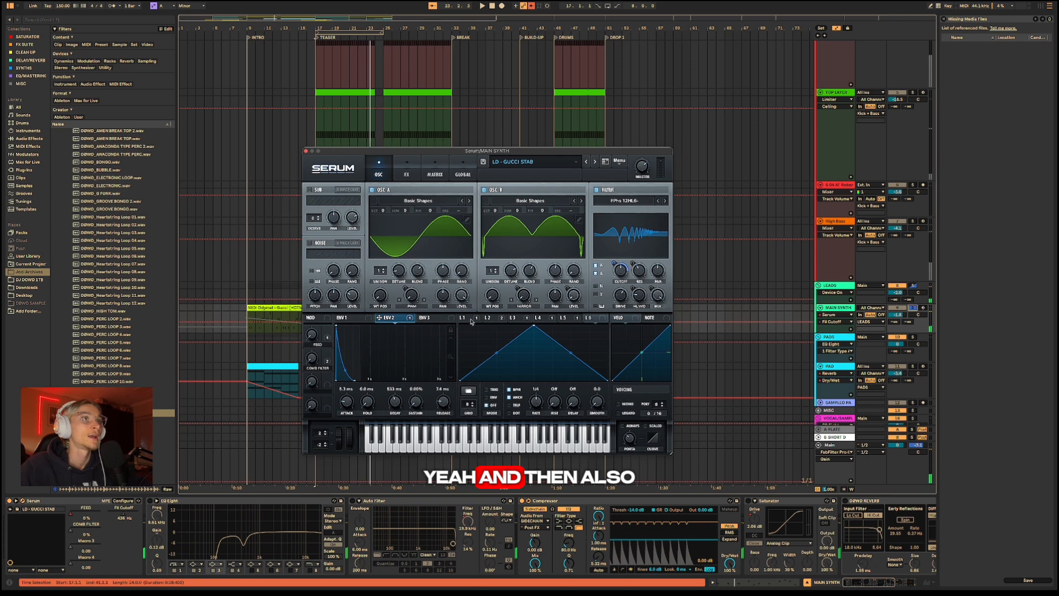
# Set the filter drive to about 68% and check the resonance while the loop plays.
pyautogui.click(621, 295)
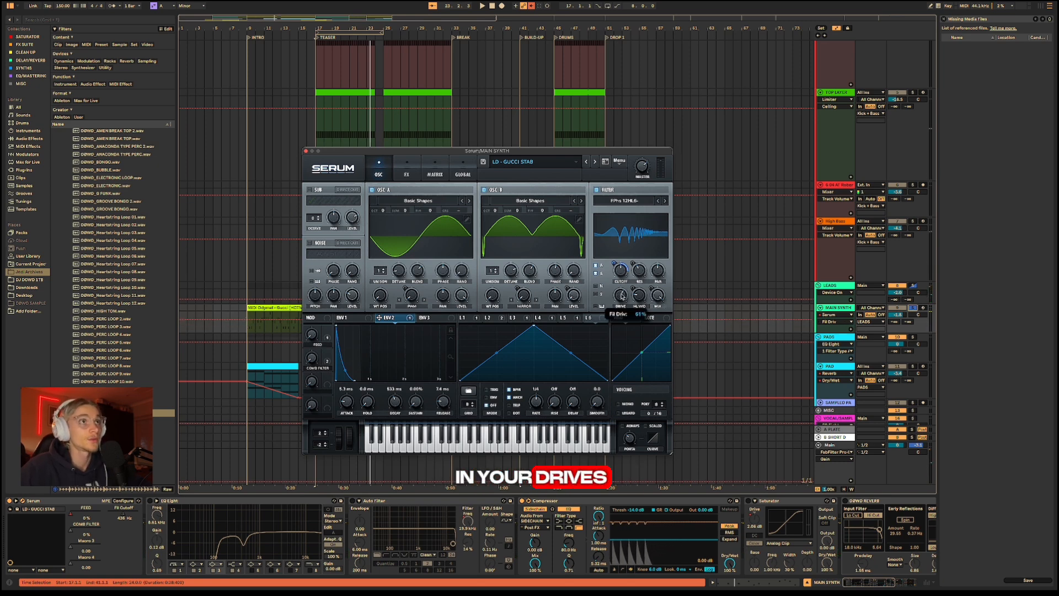
pyautogui.moveTo(621, 300); pyautogui.dragTo(622, 295)
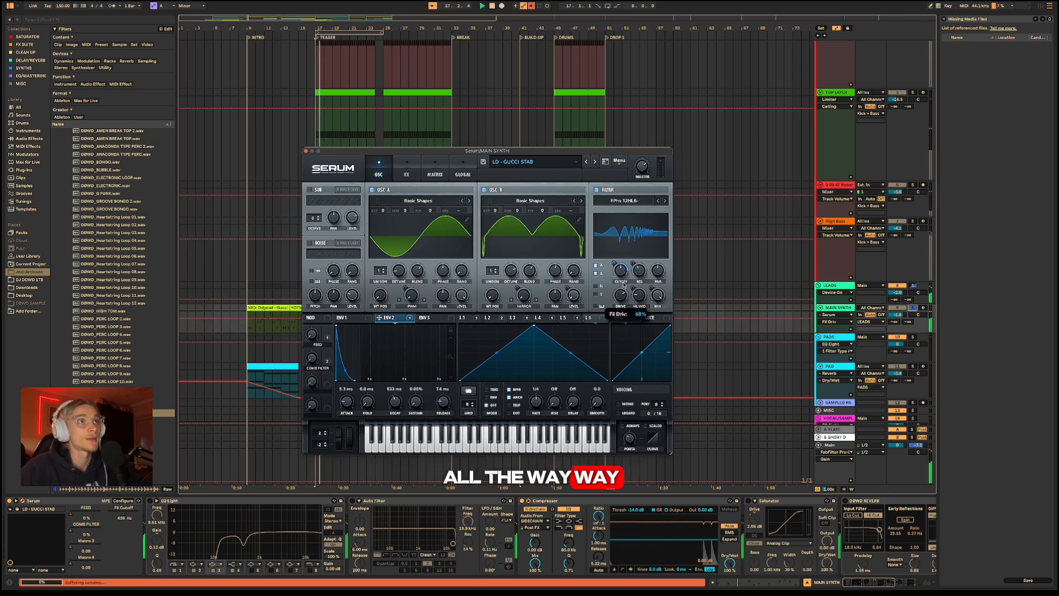
pyautogui.click(639, 270)
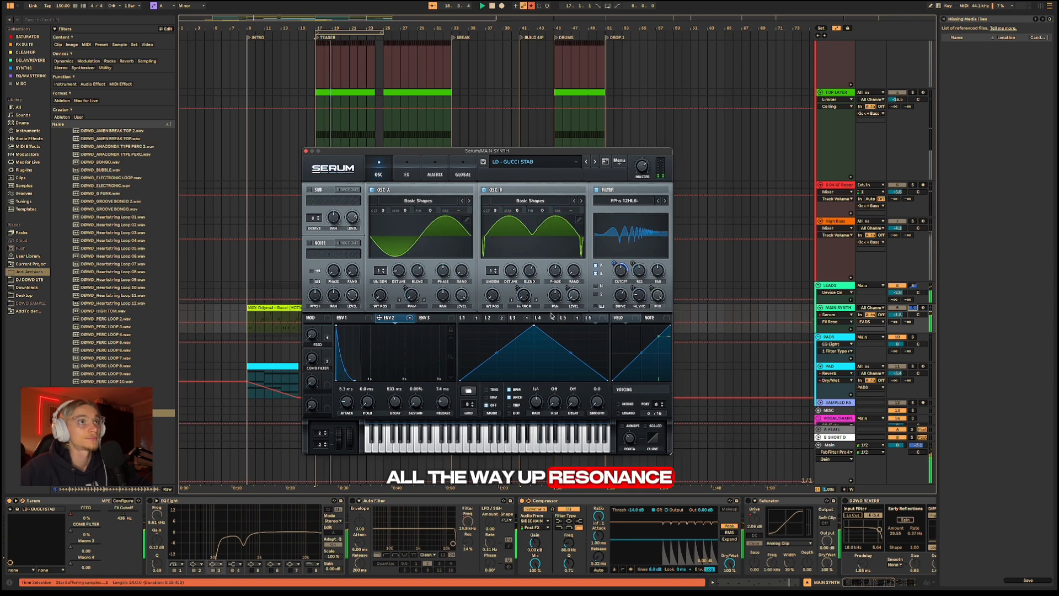
# Show LFO 4 and adjust the filter resonance it modulates while auditioning the stab.
pyautogui.click(549, 319)
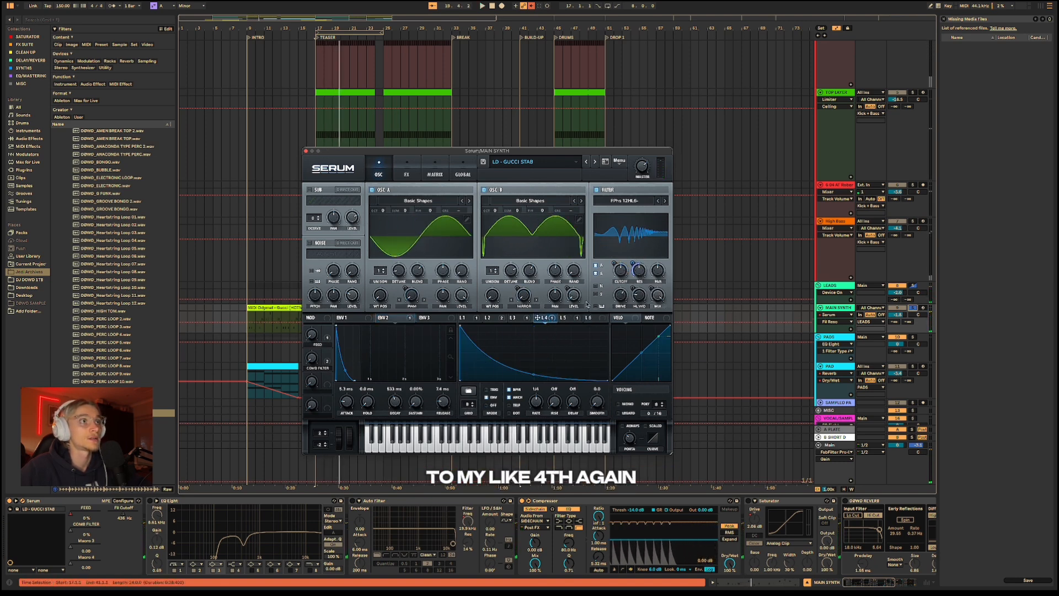
pyautogui.moveTo(633, 263)
pyautogui.mouseDown()
pyautogui.moveTo(634, 249)
pyautogui.moveTo(641, 259)
pyautogui.mouseUp()
pyautogui.press('space')
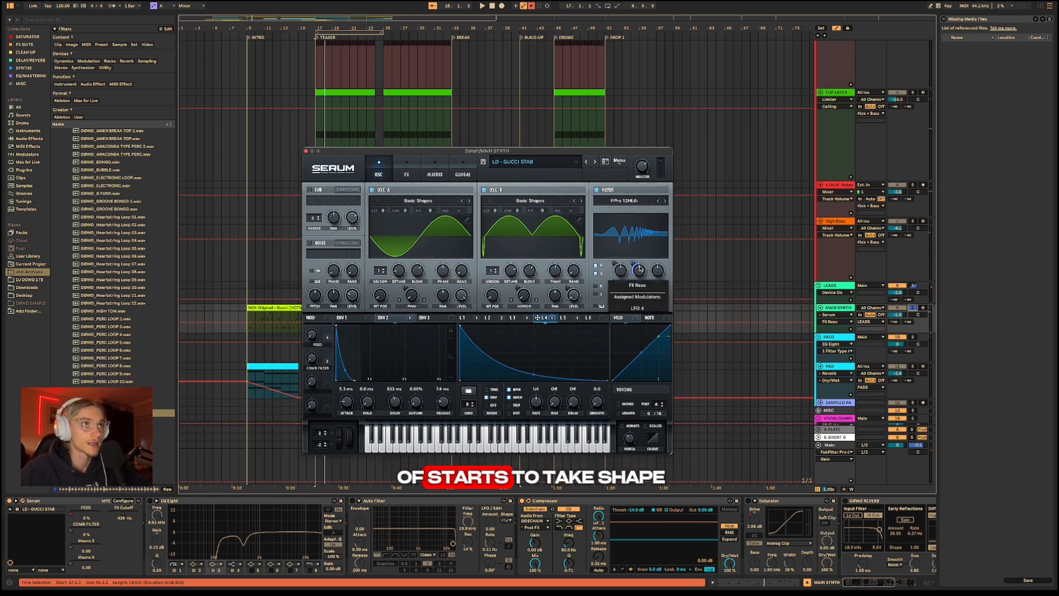
pyautogui.moveTo(640, 269)
pyautogui.mouseDown()
pyautogui.moveTo(641, 277)
pyautogui.moveTo(648, 255)
pyautogui.mouseUp()
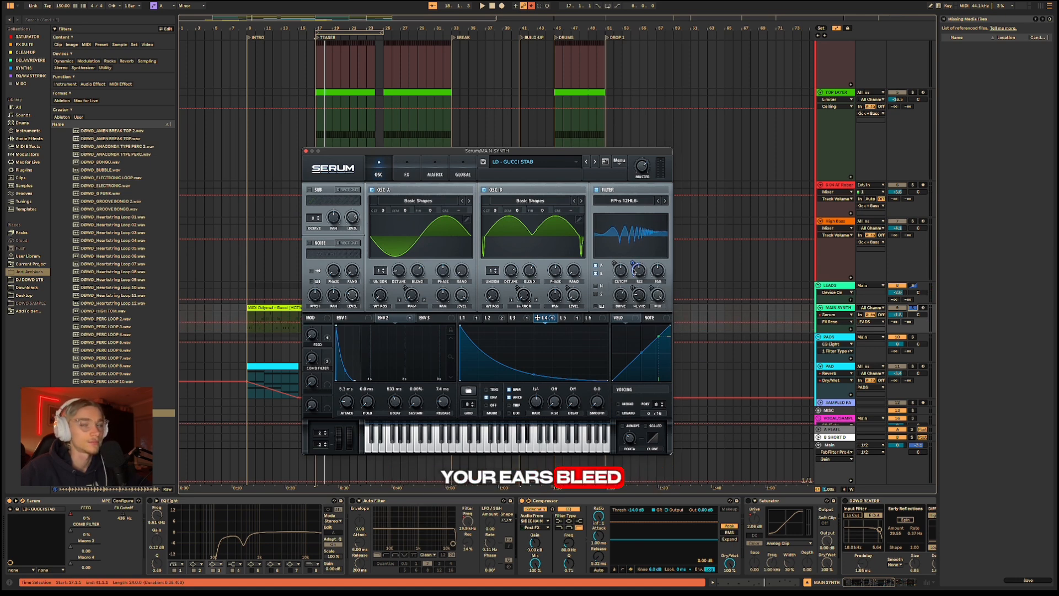
# Audition the filter's variation control and check LFOs 5, 3 and 2 to find the envelope modulating it.
pyautogui.click(637, 297)
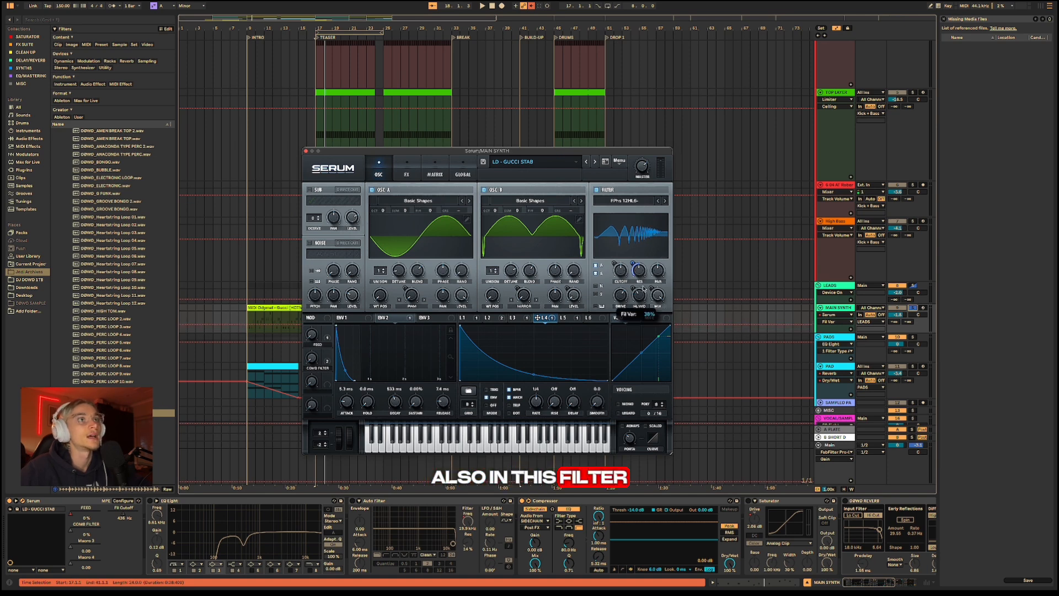
pyautogui.press('space')
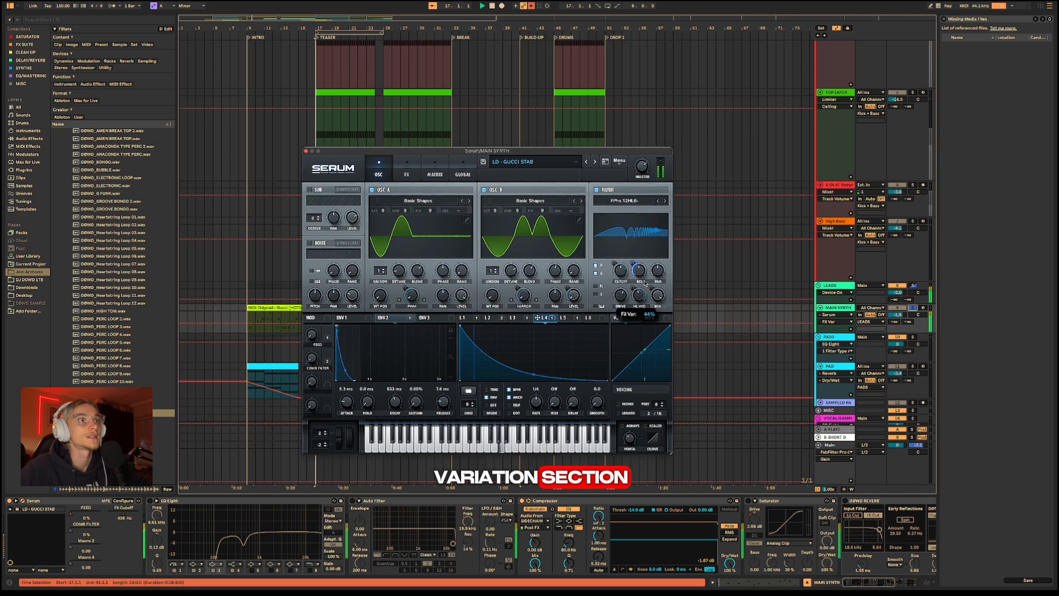
pyautogui.click(570, 318)
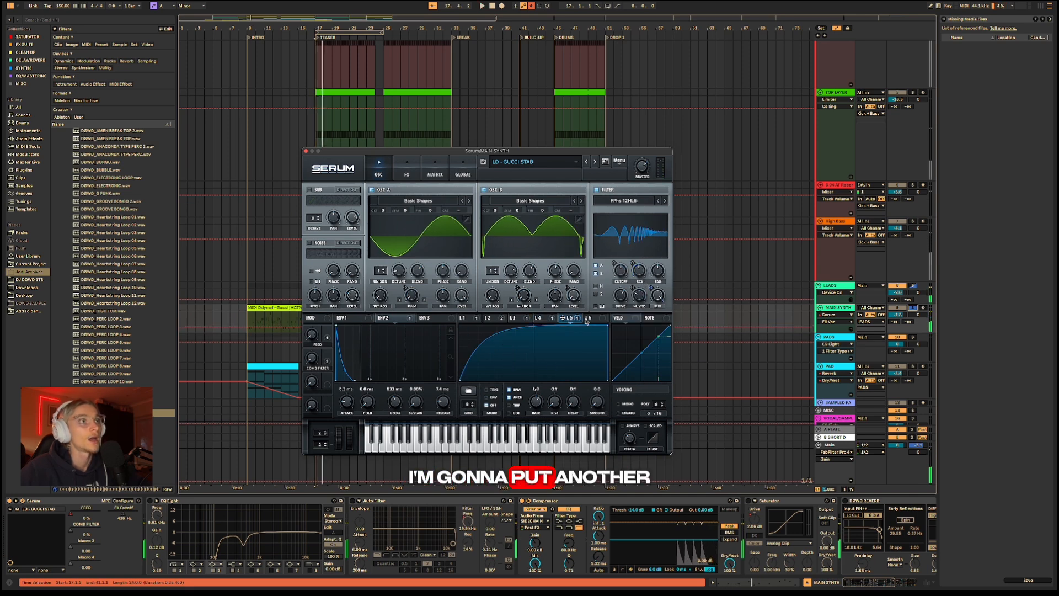
pyautogui.click(519, 318)
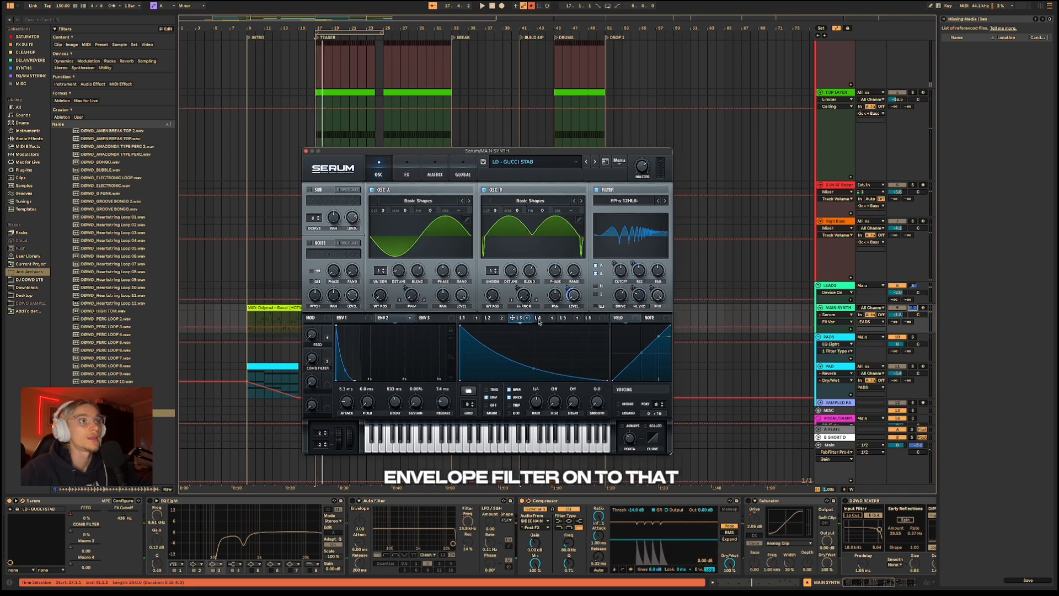
pyautogui.click(495, 319)
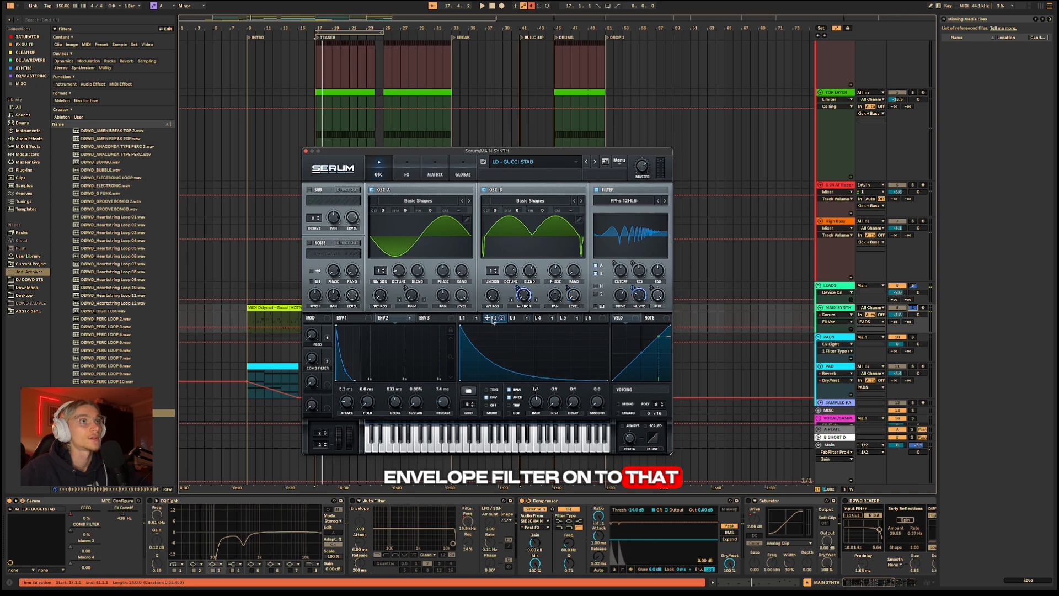
pyautogui.press('space')
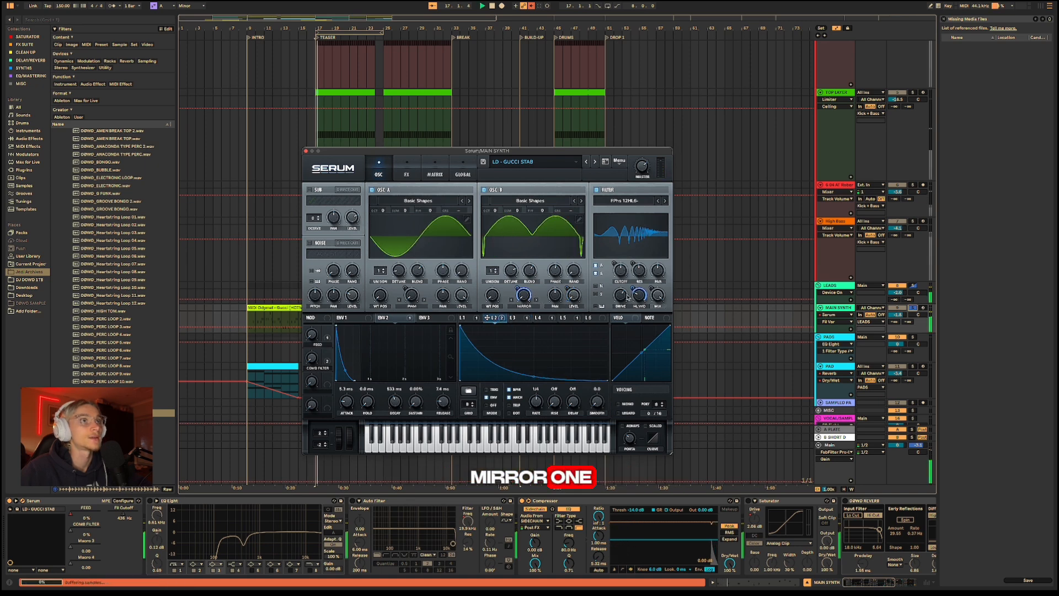
pyautogui.moveTo(632, 289)
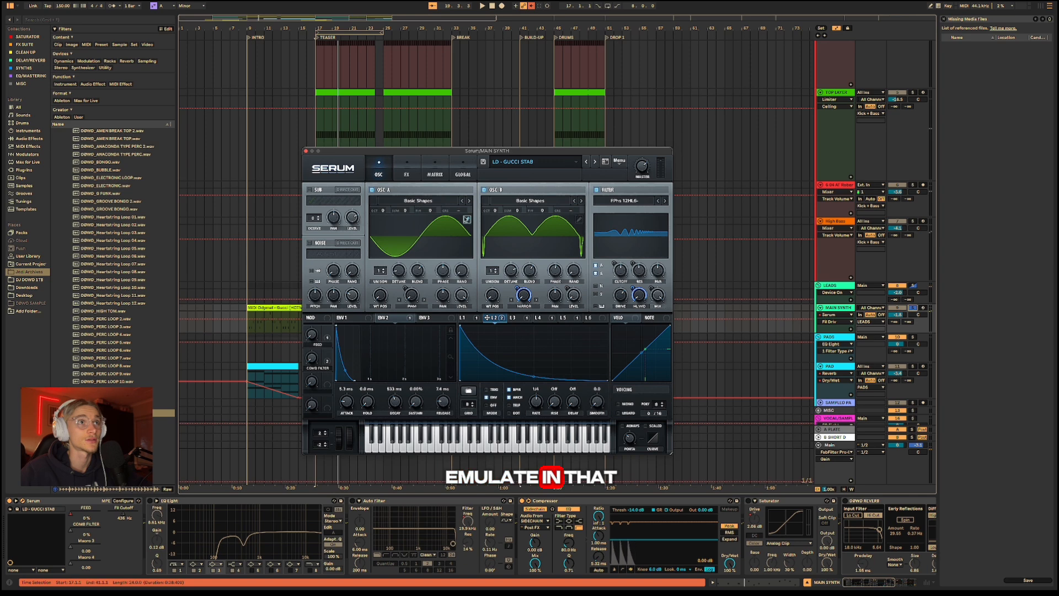
# Show Serum's effects and compare the stab with the HardClip distortion bypassed and active, leaving the distortion on.
pyautogui.click(406, 171)
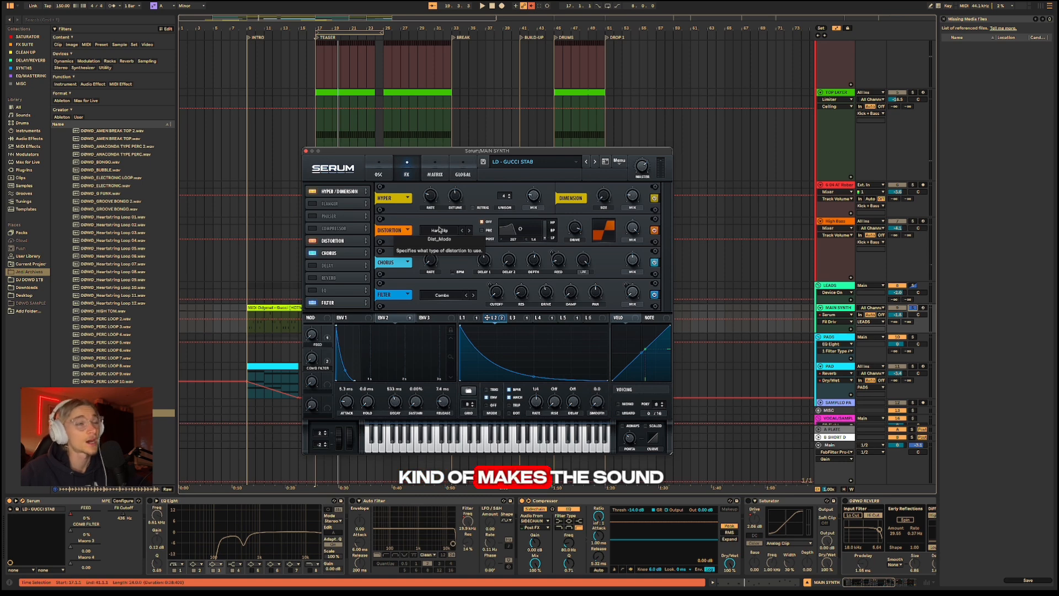
pyautogui.press('space')
pyautogui.click(654, 231)
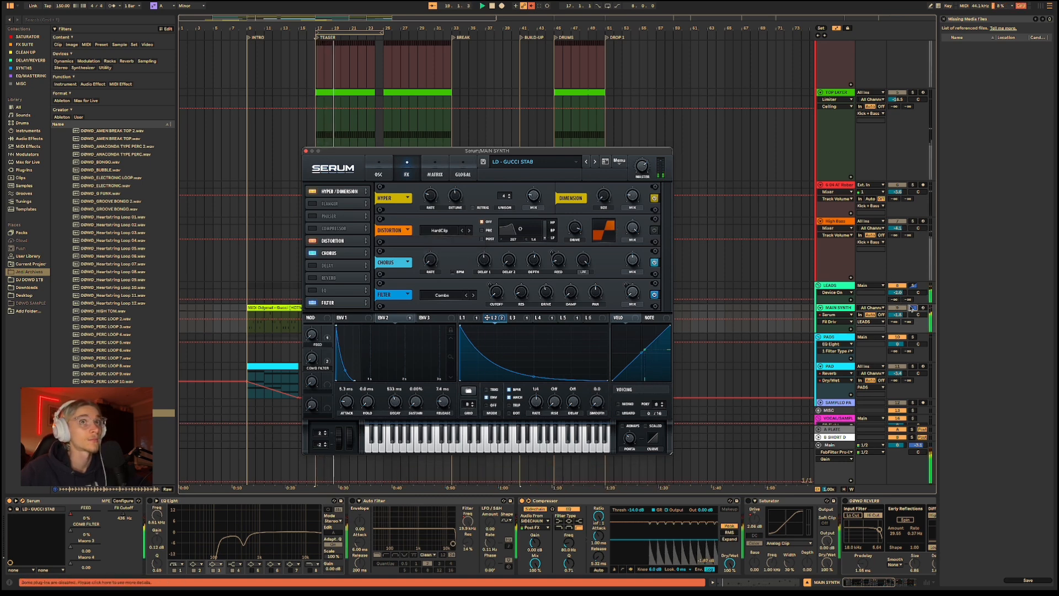
pyautogui.click(913, 307)
pyautogui.click(913, 308)
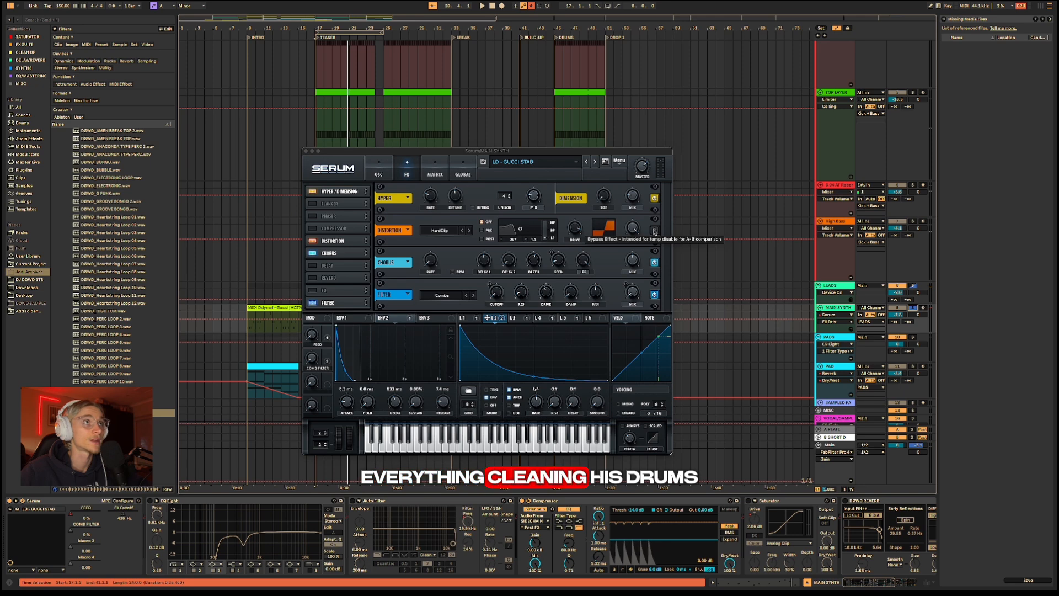
pyautogui.click(655, 230)
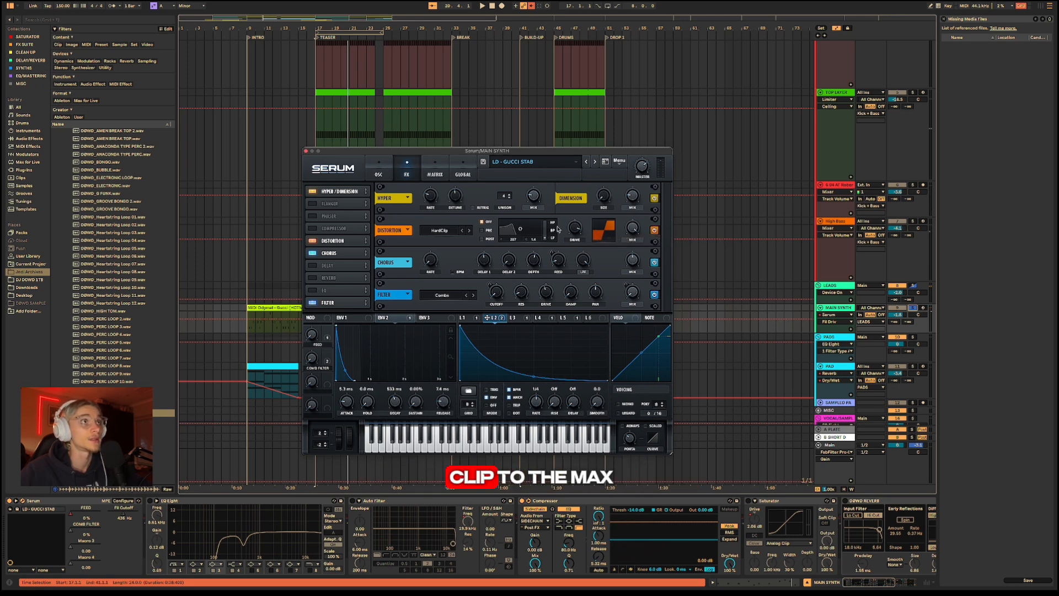
# Play the stab, review the macros assigned to the chorus feedback and the comb filter cutoff, and close Serum's window.
pyautogui.press('space')
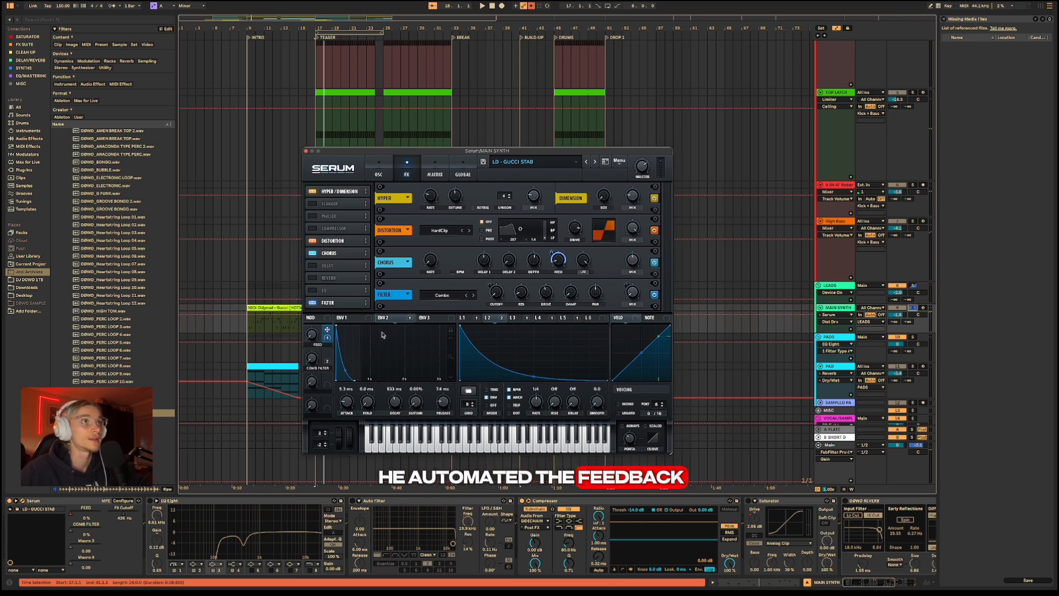
pyautogui.moveTo(327, 359)
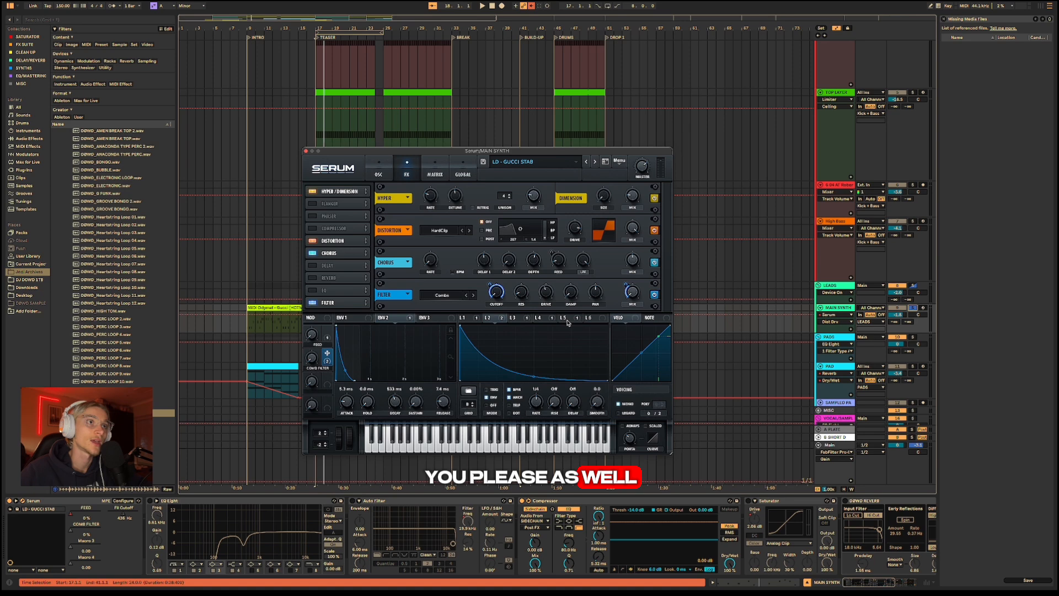
pyautogui.click(307, 151)
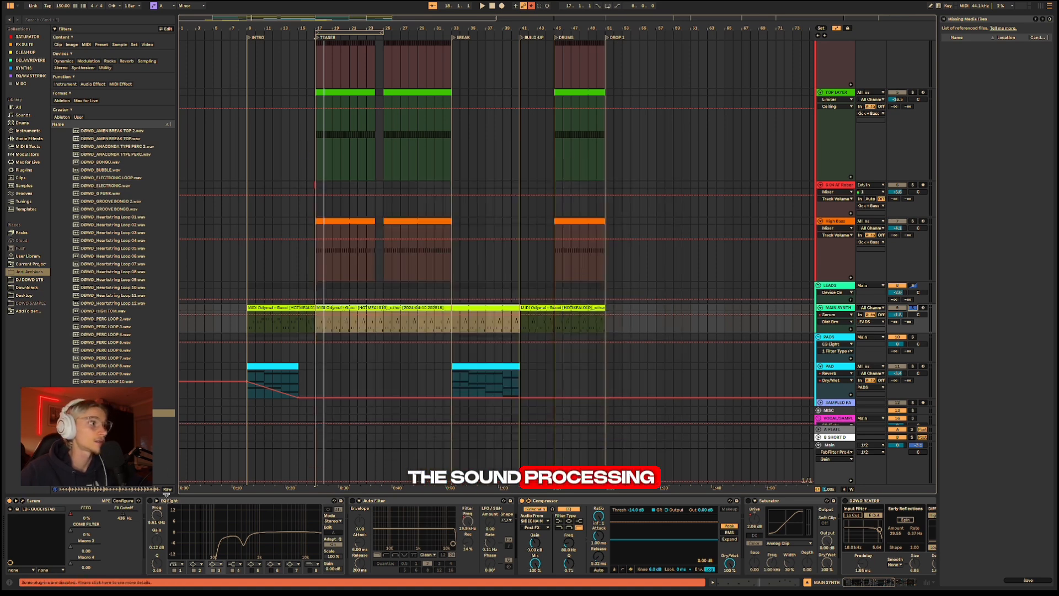
# Turn on EQ Eight and Auto Filter for the main synth, and adjust the EQ cut around 450 Hz.
pyautogui.press('space')
pyautogui.click(150, 502)
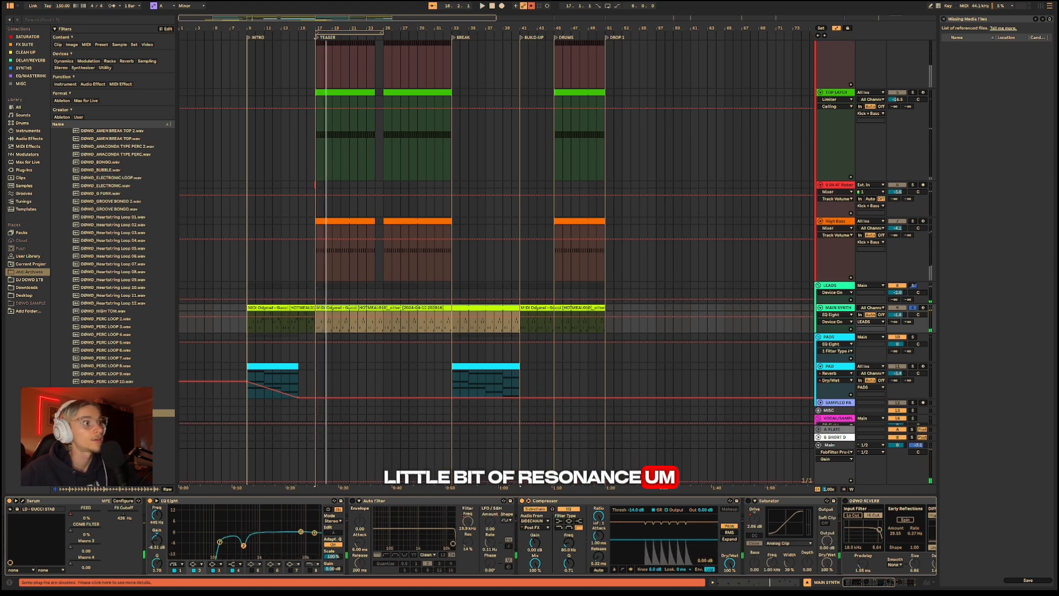
pyautogui.click(244, 545)
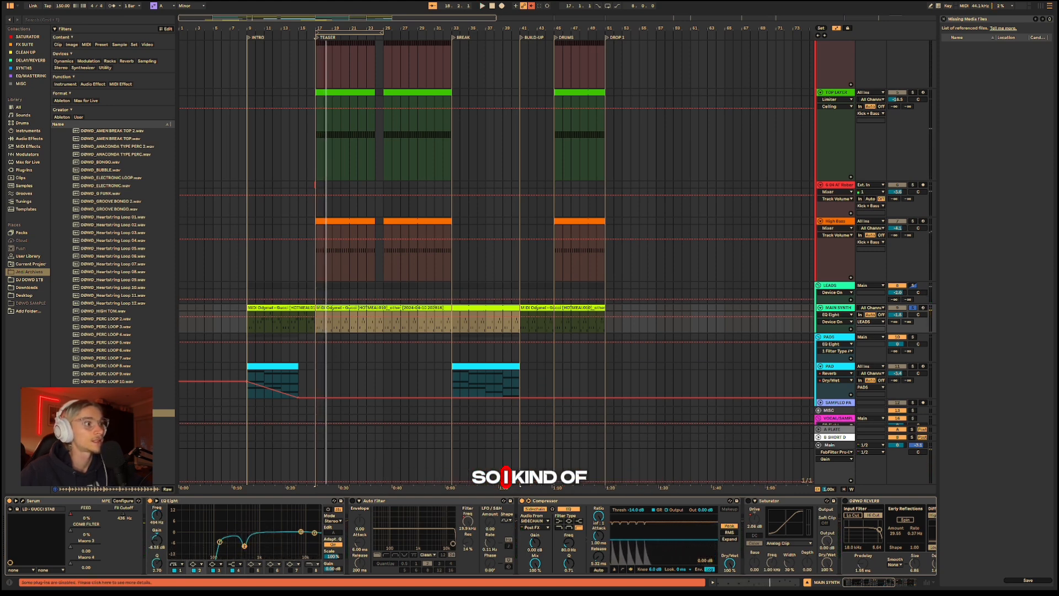
pyautogui.moveTo(244, 546); pyautogui.dragTo(245, 548)
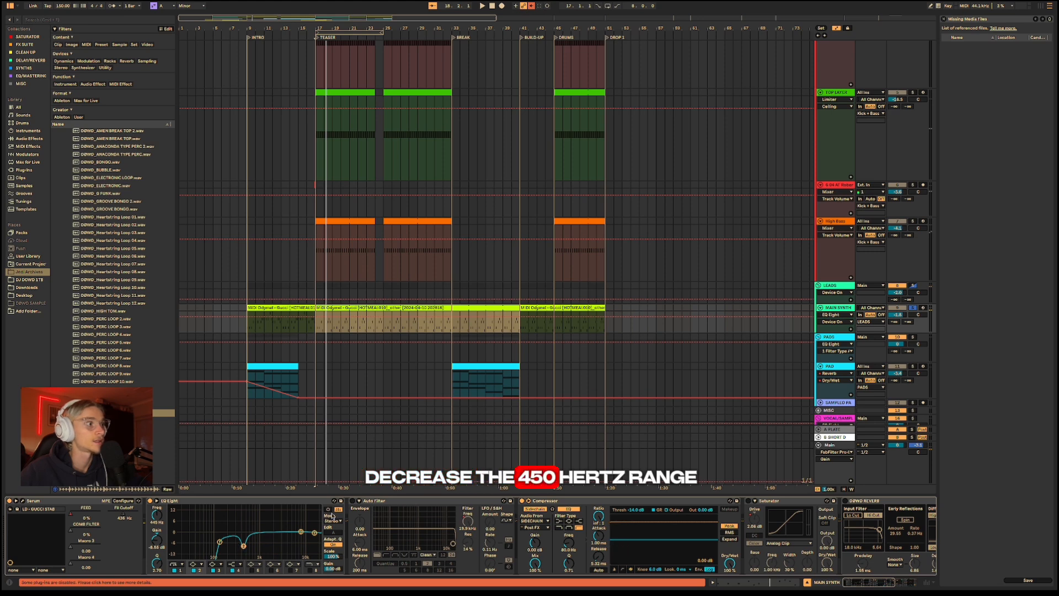
pyautogui.click(353, 501)
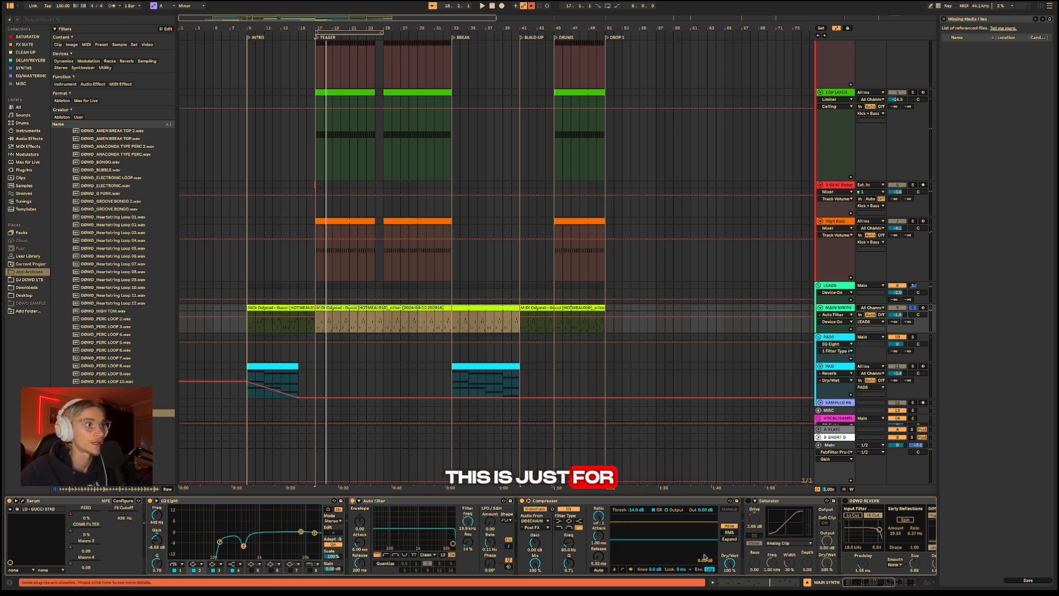
# Set the main synth compressor's threshold to about -18.1 dB and inspect the SIDECHAIN track that triggers it.
pyautogui.hscroll(5, 394, 516)
pyautogui.press('space')
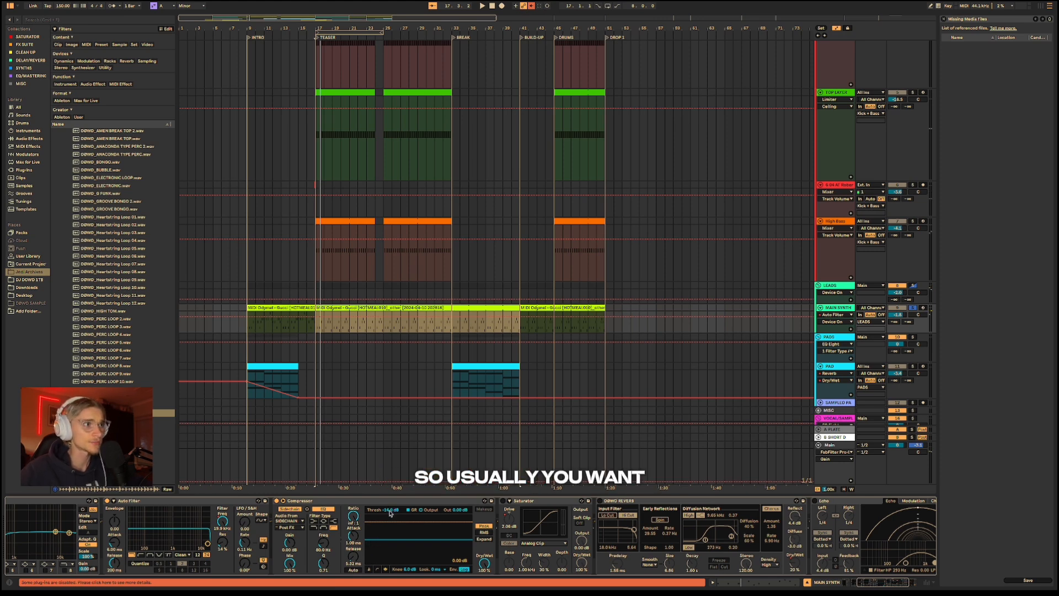
pyautogui.moveTo(390, 513); pyautogui.dragTo(389, 516)
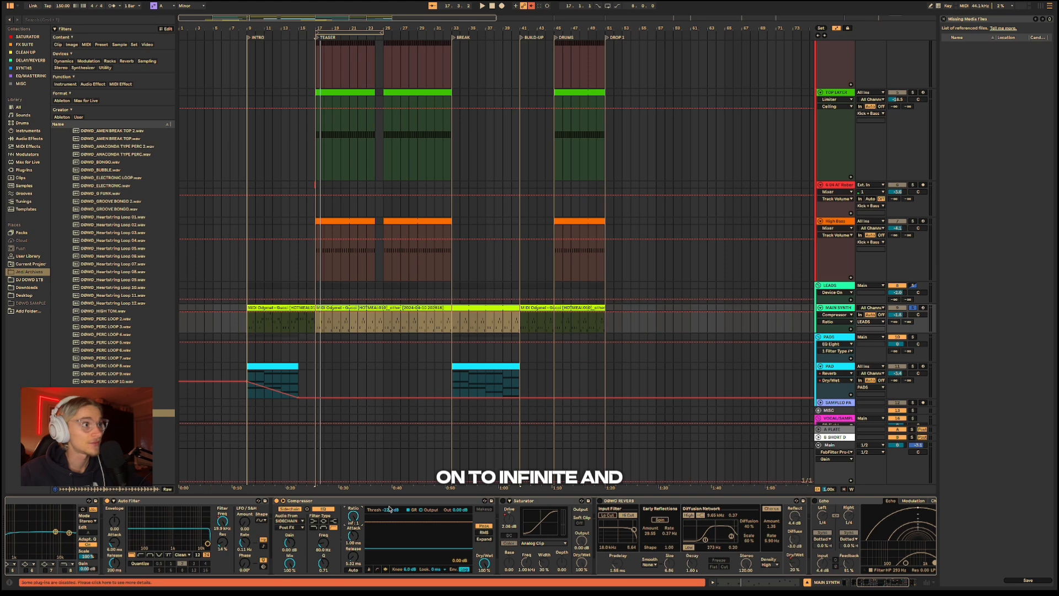
pyautogui.moveTo(384, 510); pyautogui.dragTo(394, 511)
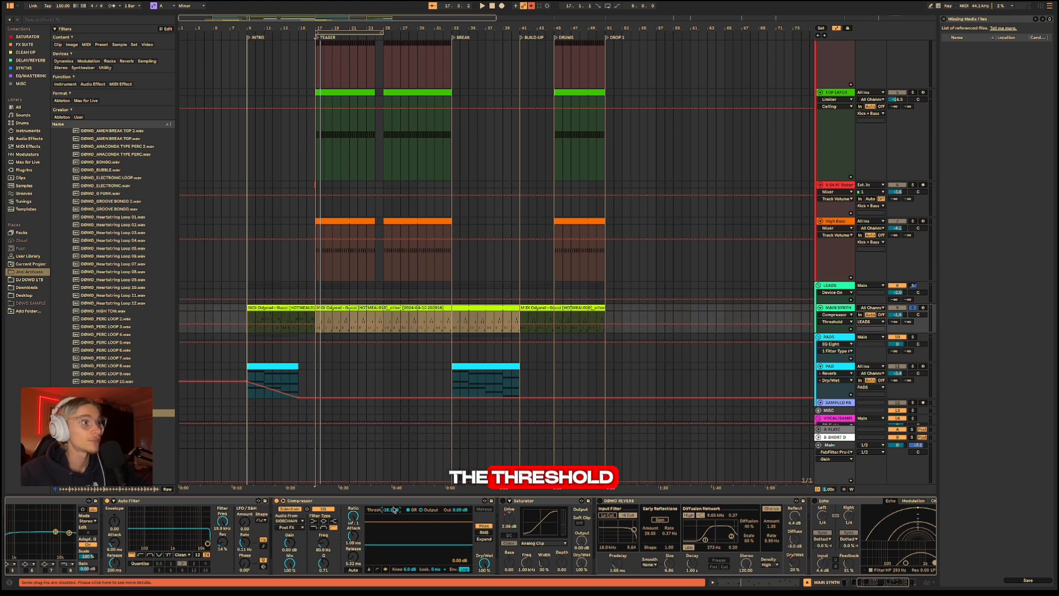
pyautogui.scroll(5, 386, 154)
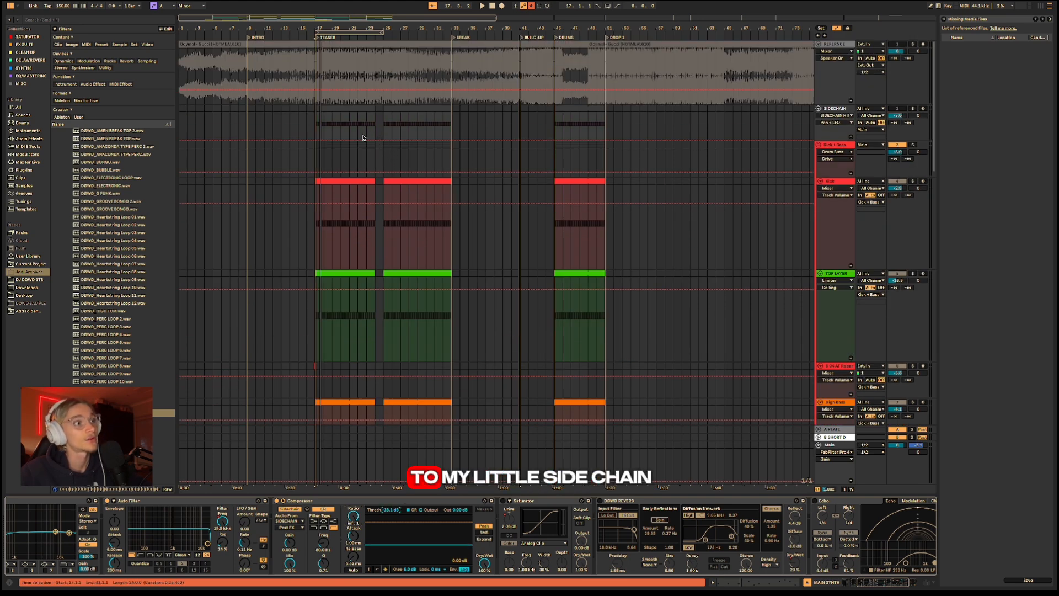
pyautogui.scroll(-4, 345, 260)
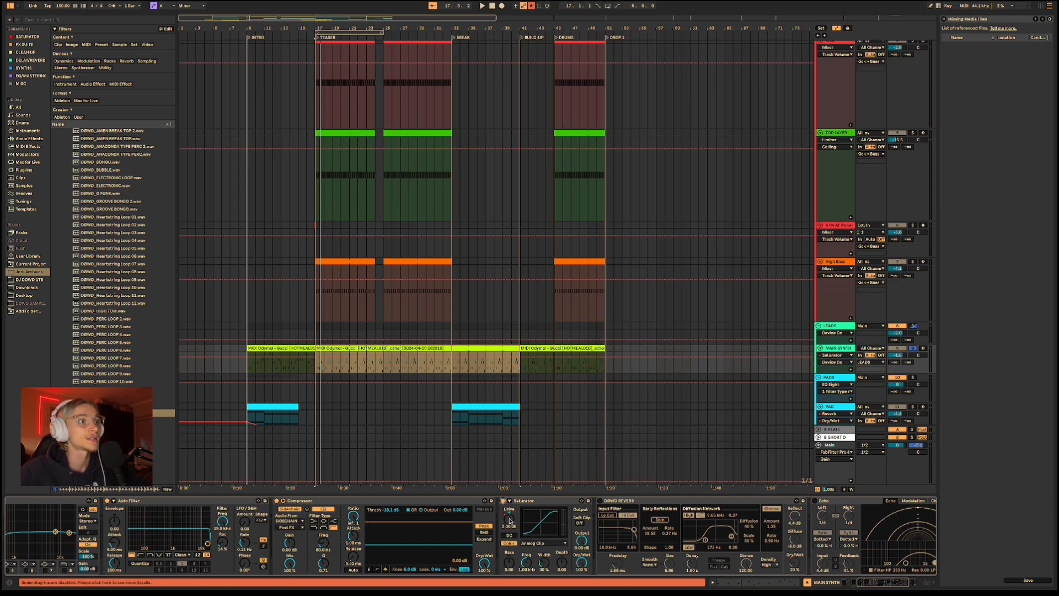
# Play from the end of the intro into the teaser and examine the Saturator drive automation on the main synth.
pyautogui.moveTo(877, 582); pyautogui.dragTo(886, 582)
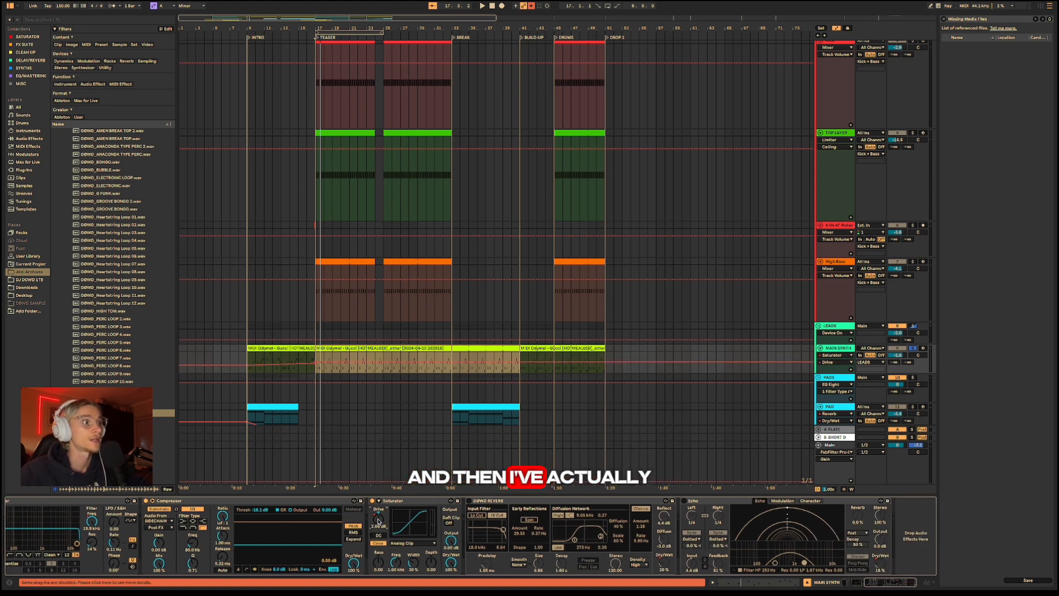
pyautogui.click(306, 358)
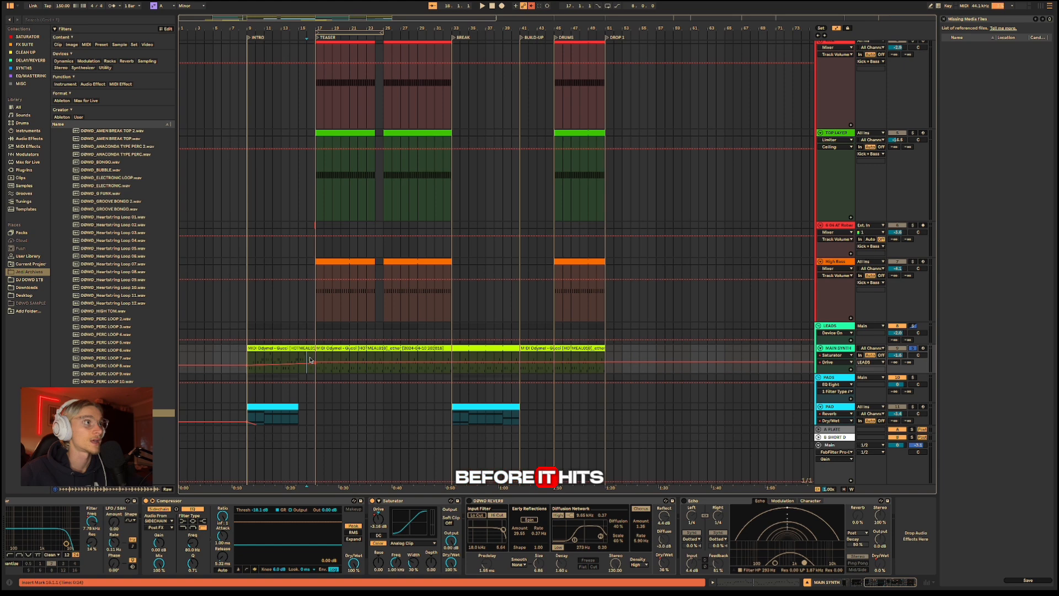
pyautogui.press('space')
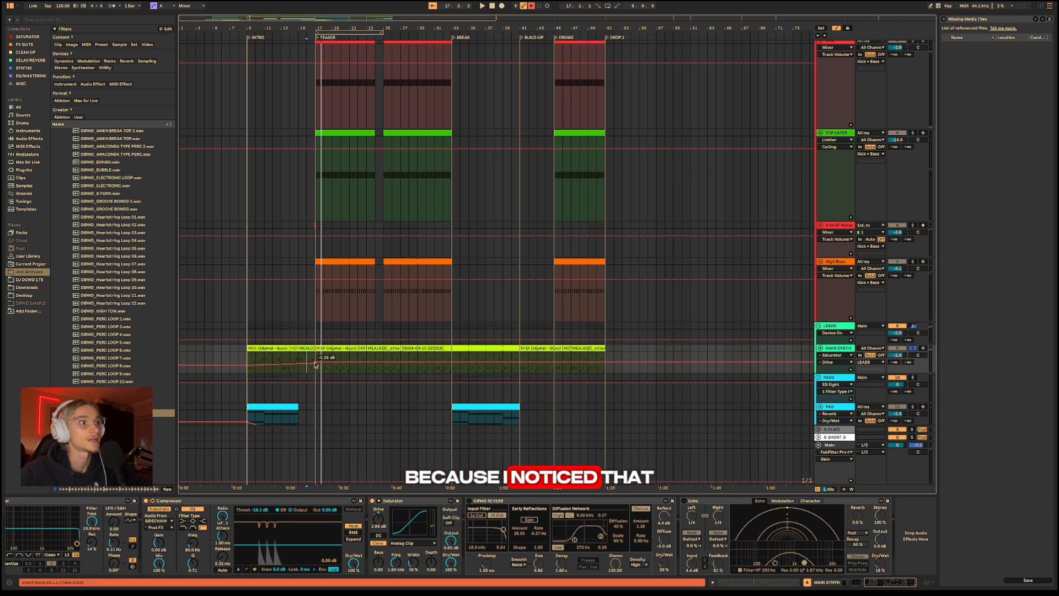
pyautogui.scroll(5, 303, 362)
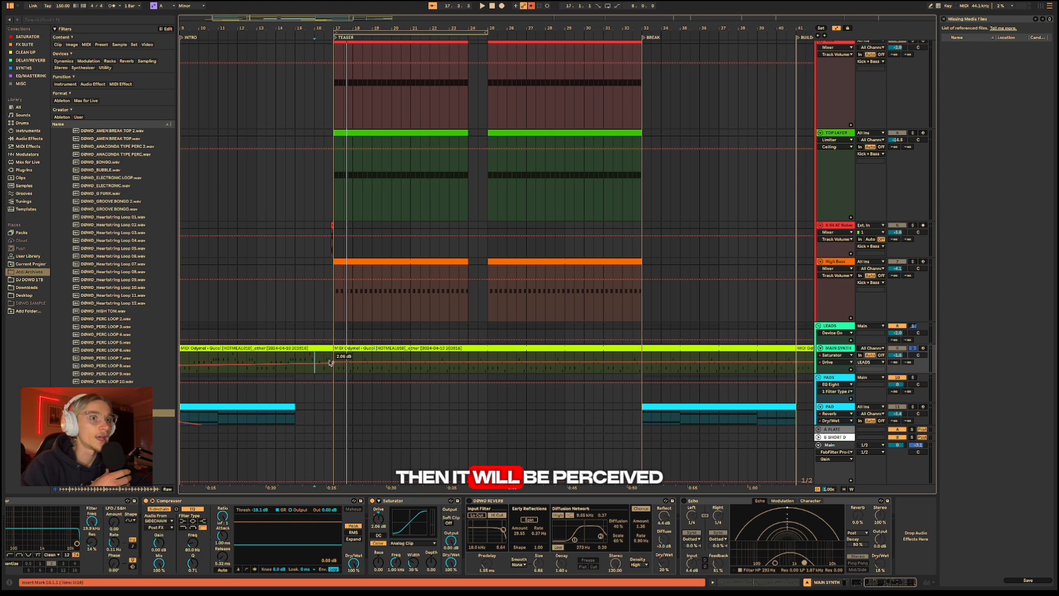
# Raise the gain of the Main track's FabFilter Pro-L 2 to +9.2 dB, check the loudness during playback and close the limiter.
pyautogui.click(835, 446)
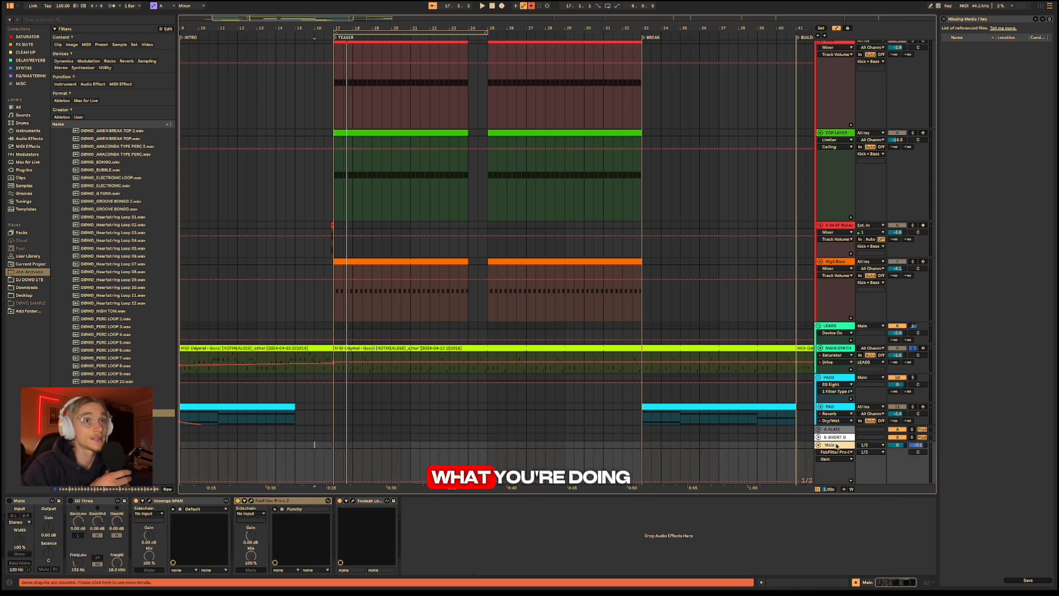
pyautogui.click(252, 501)
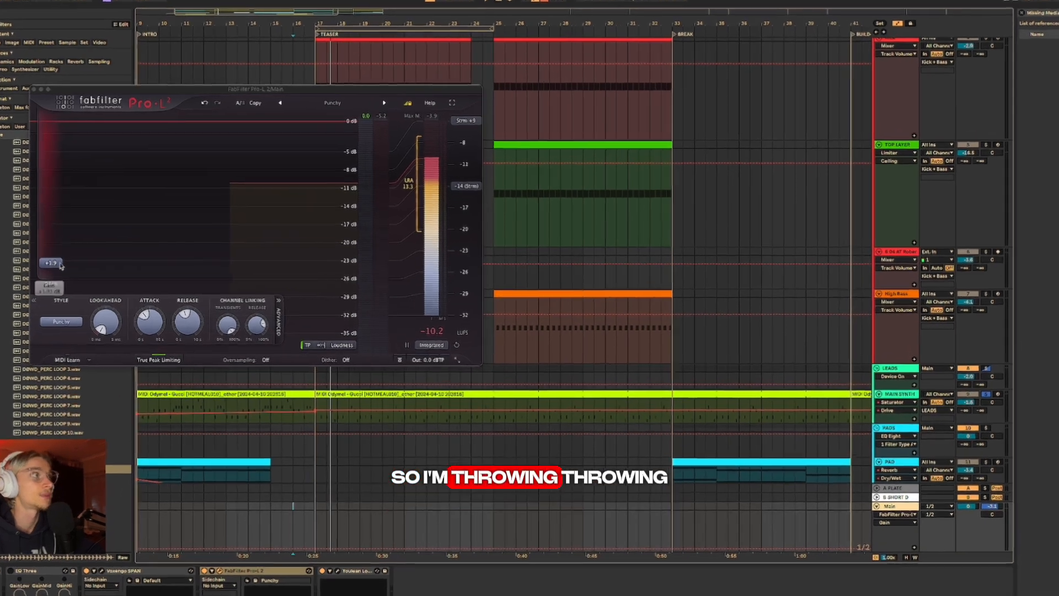
pyautogui.moveTo(111, 235); pyautogui.dragTo(111, 215)
pyautogui.moveTo(49, 254); pyautogui.dragTo(49, 252)
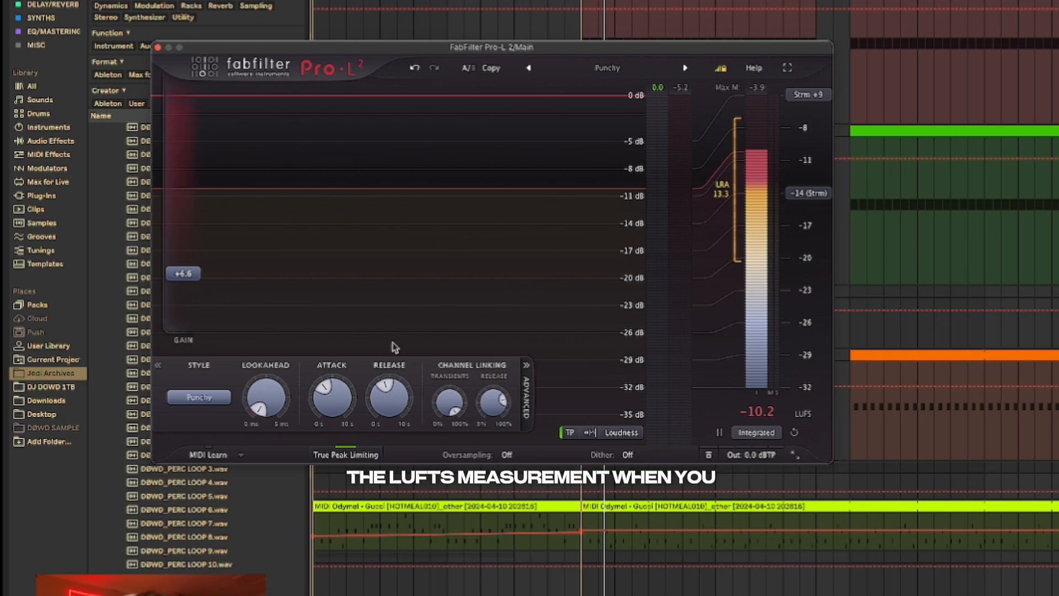
pyautogui.moveTo(180, 275); pyautogui.dragTo(182, 253)
pyautogui.press('space')
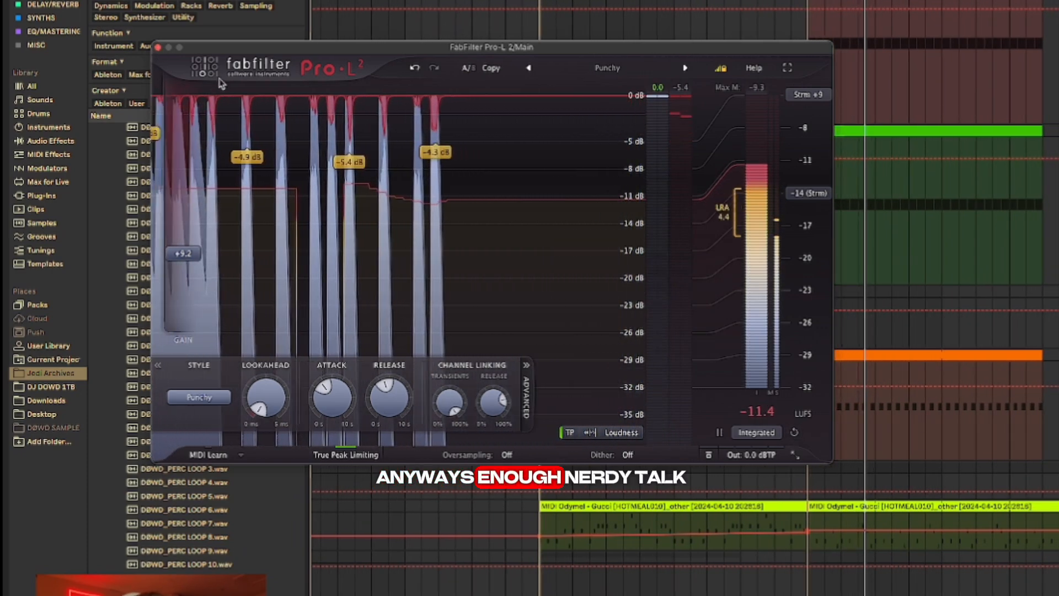
pyautogui.click(158, 48)
# Turn on the DØWD reverb and the Echo on the MAIN SYNTH track and audition both from the teaser.
pyautogui.click(841, 355)
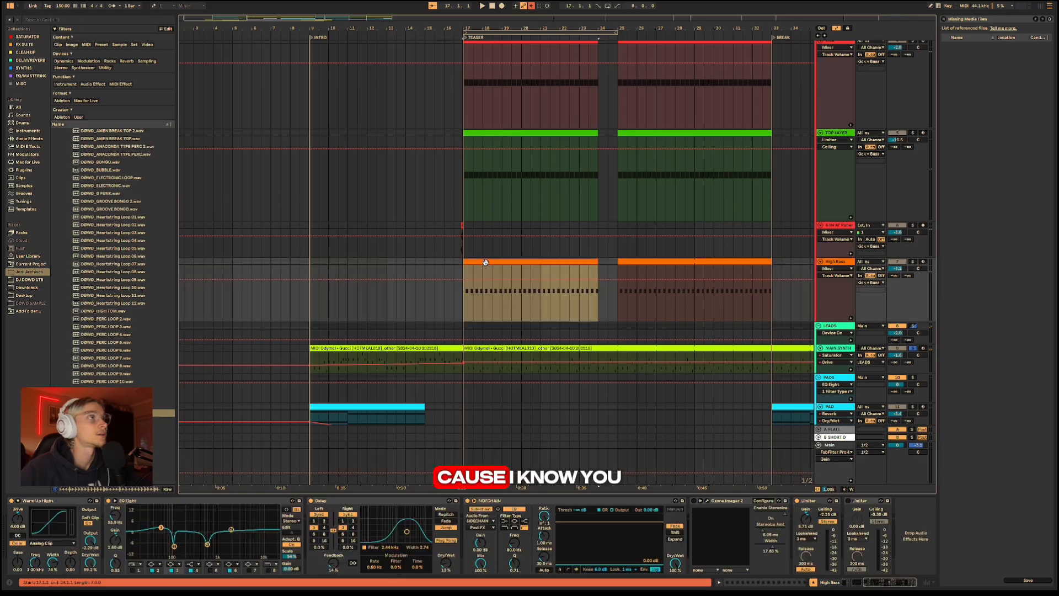
pyautogui.scroll(-3, 836, 346)
pyautogui.click(846, 385)
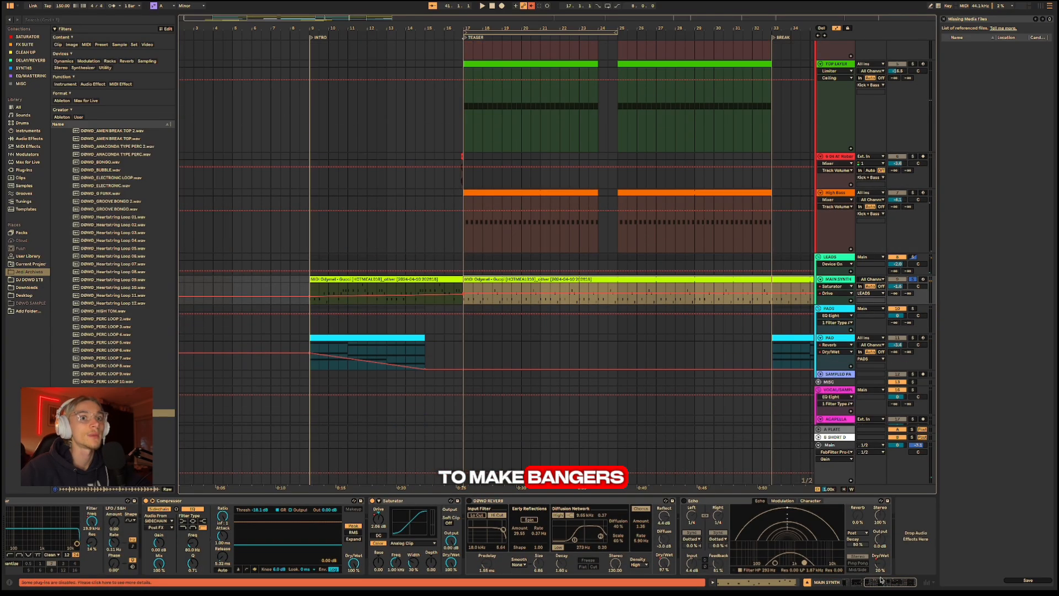
pyautogui.click(468, 501)
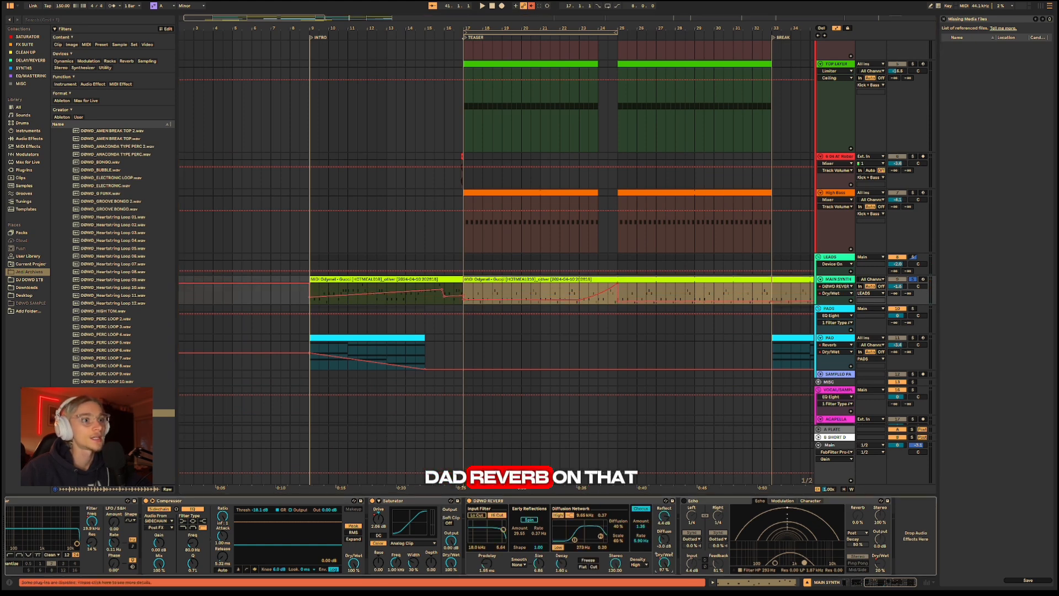
pyautogui.press('space')
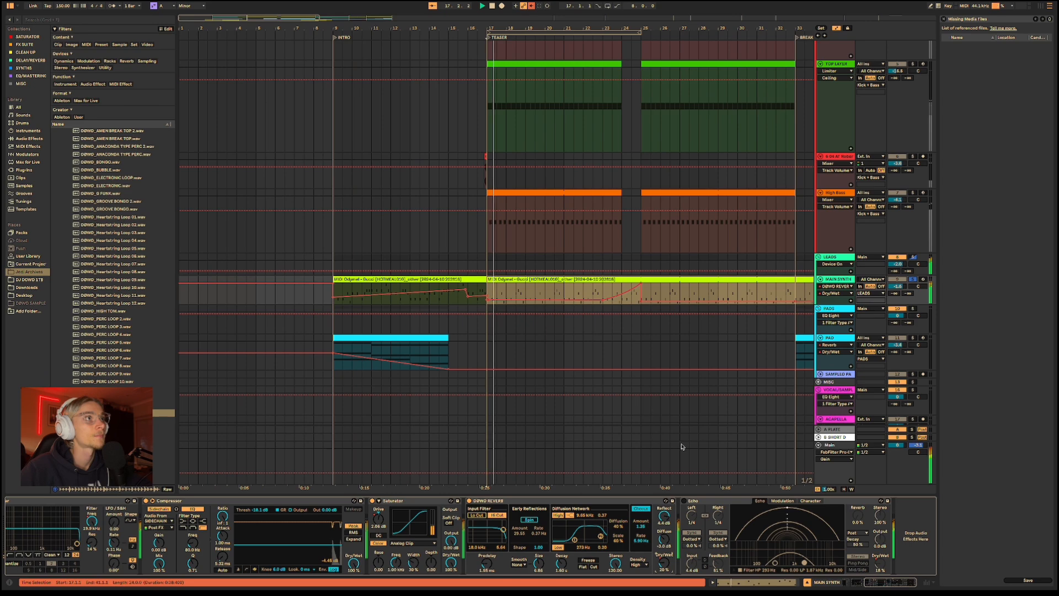
pyautogui.click(705, 502)
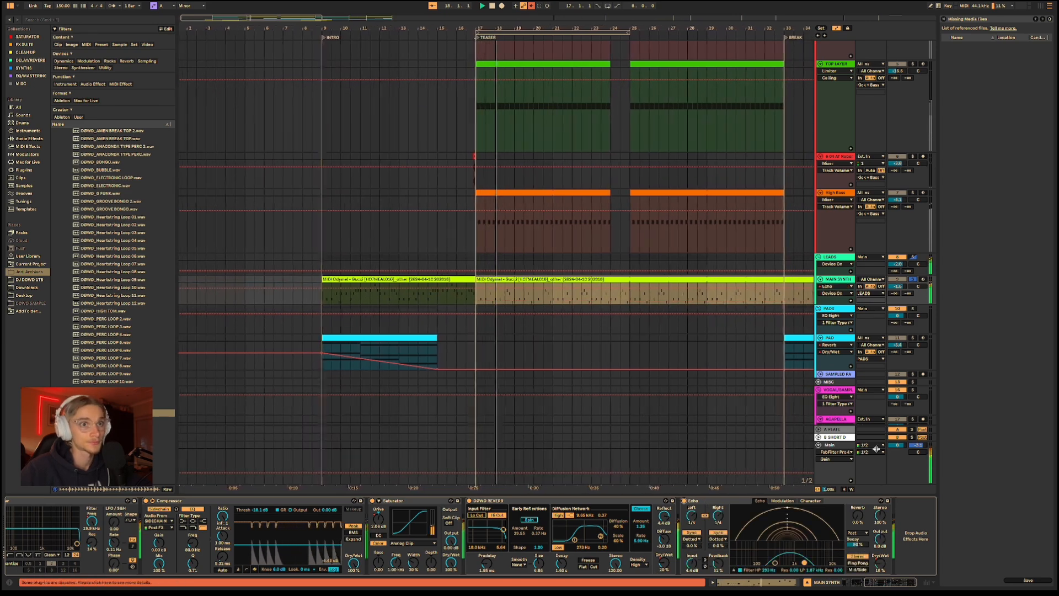
pyautogui.scroll(-3, 674, 318)
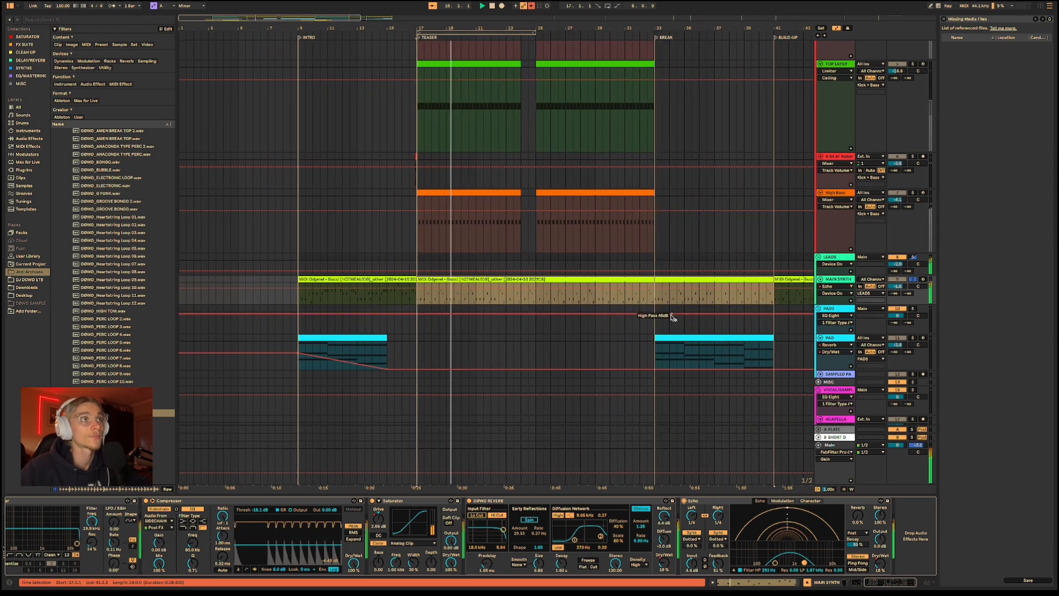